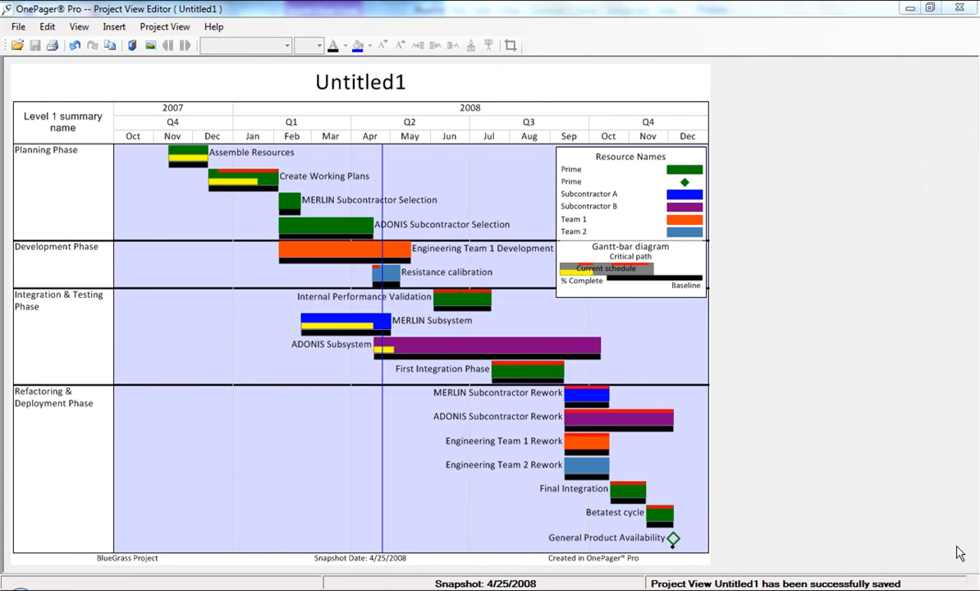
Step: Open the project view's properties to examine the chart-wide main settings, and close them without changes
{"action": "left_click", "coordinate": [161, 30]}
{"action": "left_click", "coordinate": [141, 41]}
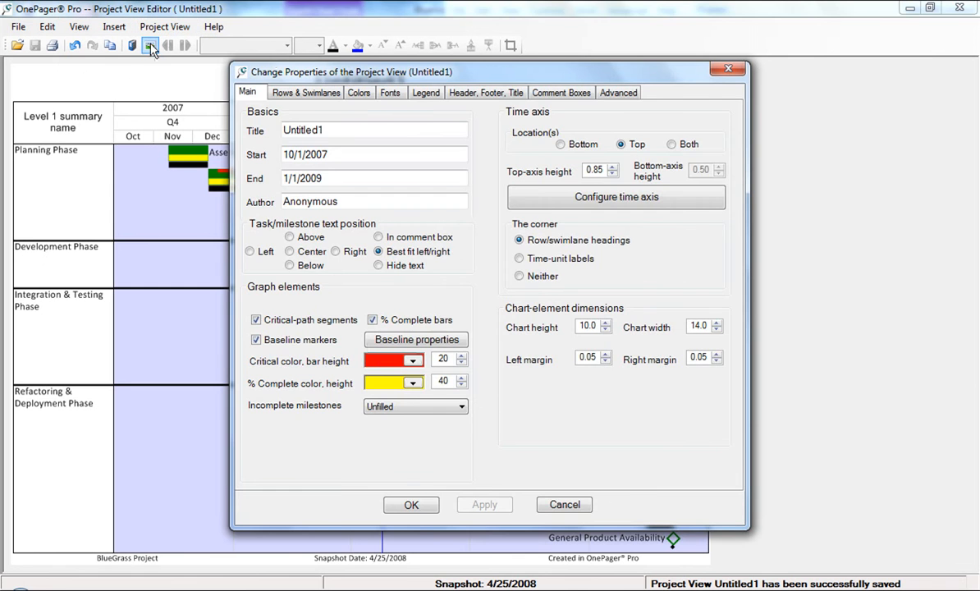
{"action": "left_click", "coordinate": [728, 68]}
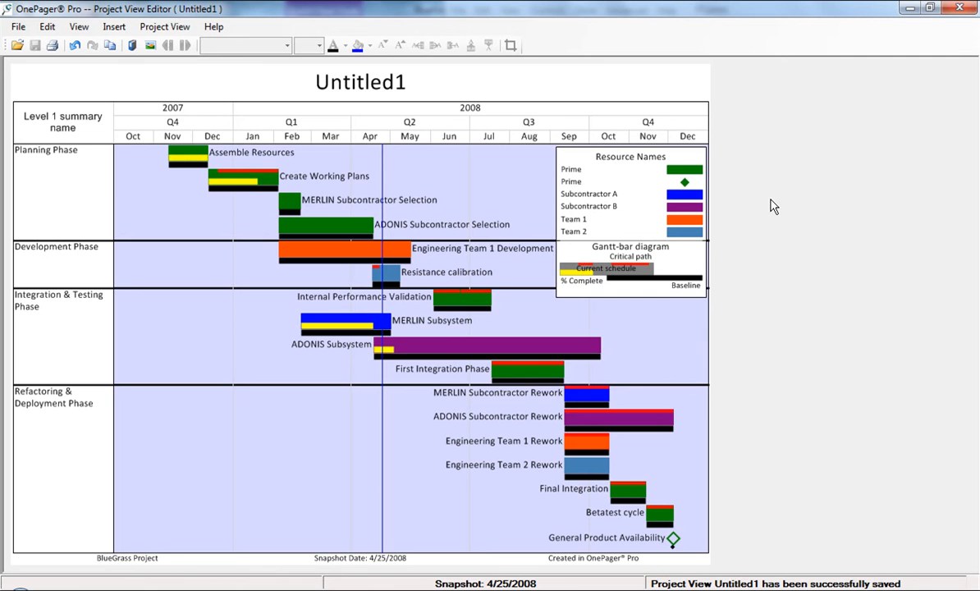
{"action": "right_click", "coordinate": [477, 305]}
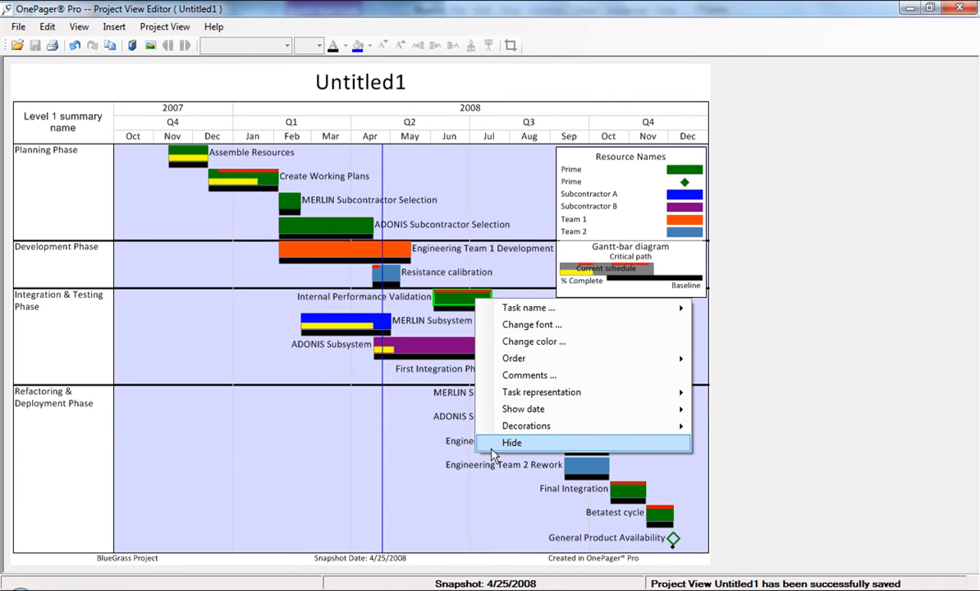
{"action": "left_click", "coordinate": [317, 450]}
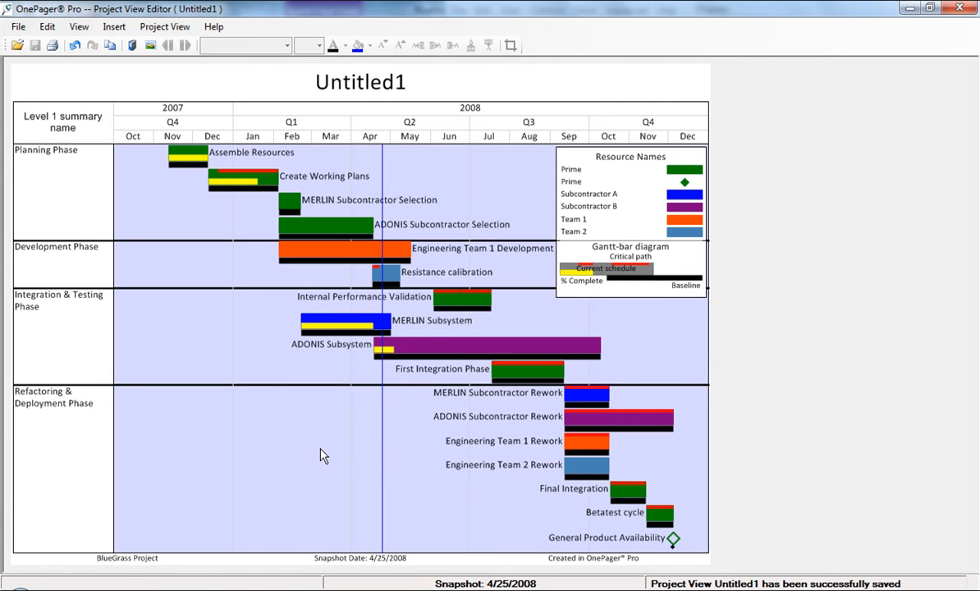
Step: Rename the MERLIN Subsystem task in the Integration & Testing Phase to "Build MERLIN Subsystem"
{"action": "right_click", "coordinate": [344, 318]}
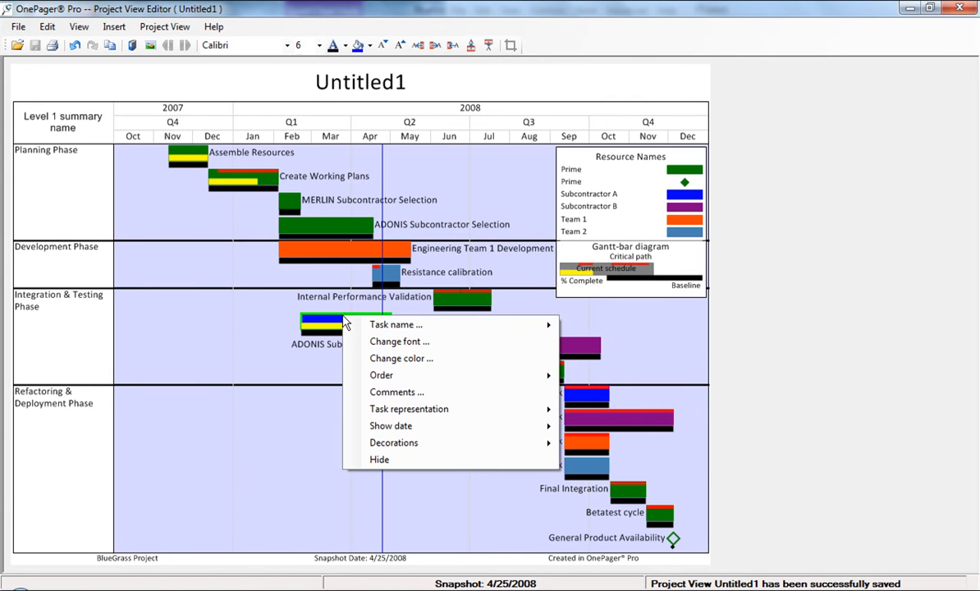
{"action": "mouse_move", "coordinate": [351, 330]}
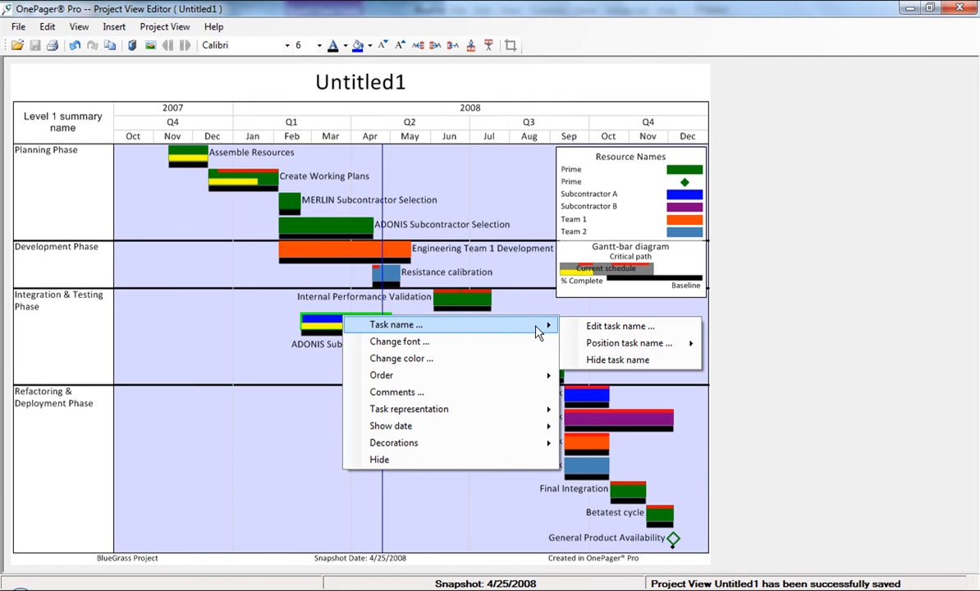
{"action": "left_click", "coordinate": [616, 326]}
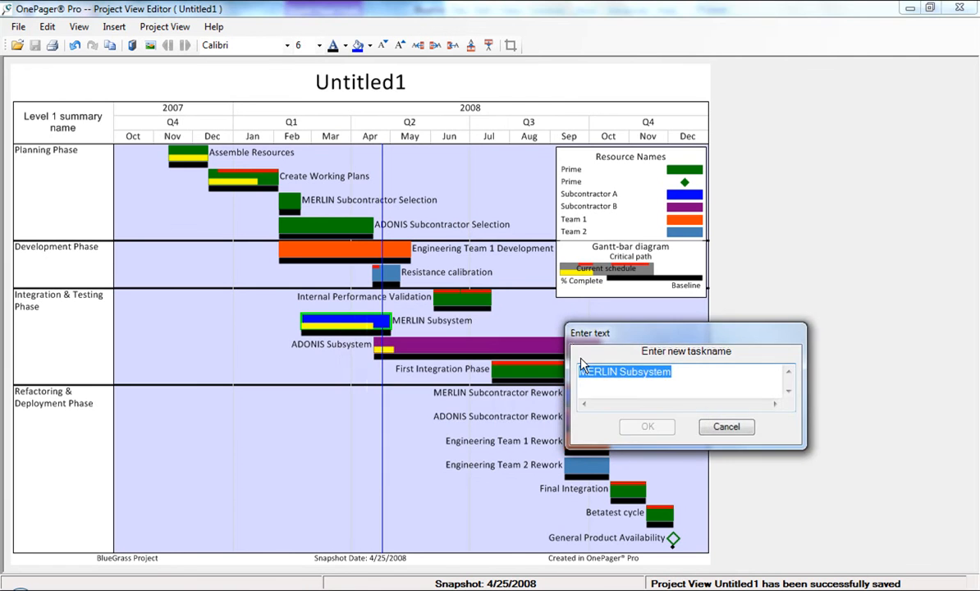
{"action": "type", "text": "Build"}
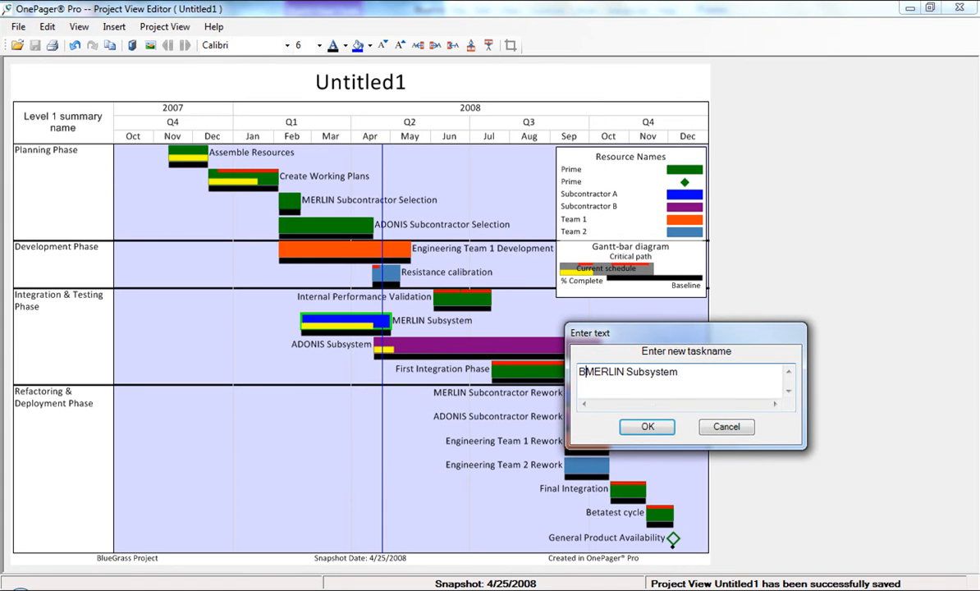
{"action": "left_click", "coordinate": [648, 428]}
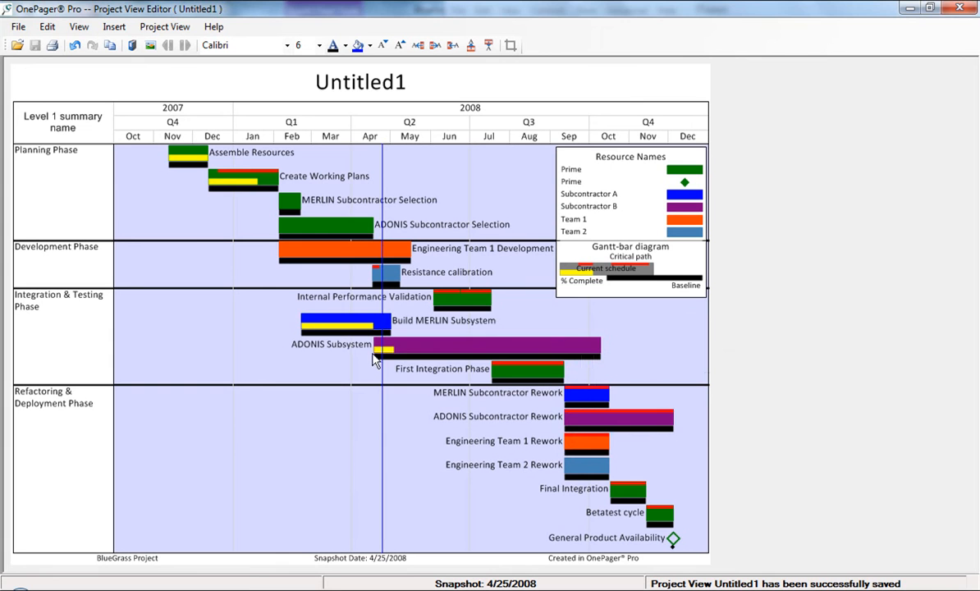
Step: Remove the word "Build" from the renamed task so that its name is "MERLIN Subsystem"
{"action": "double_click", "coordinate": [340, 322]}
{"action": "double_click", "coordinate": [384, 365]}
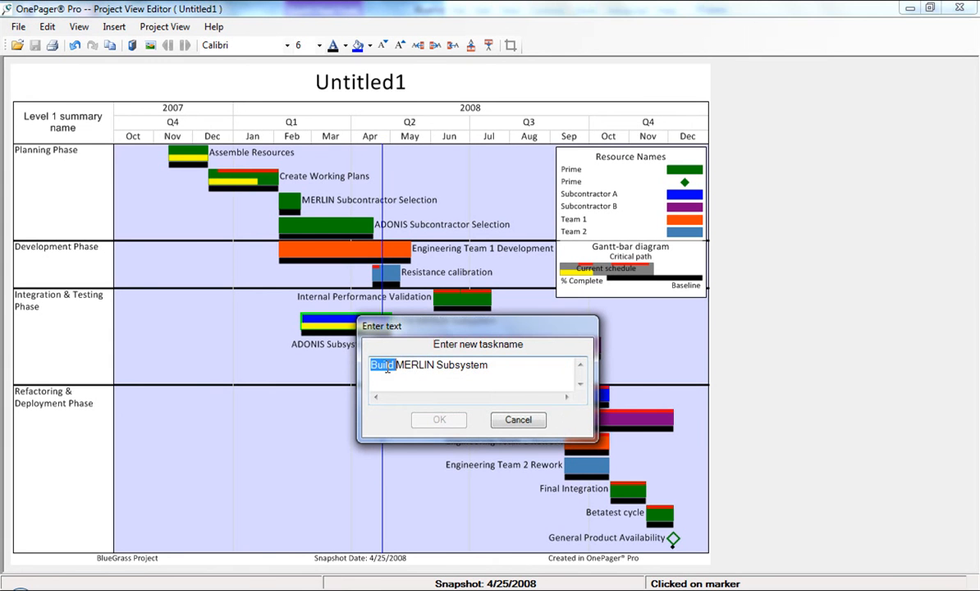
{"action": "key", "text": "Delete"}
{"action": "left_click", "coordinate": [443, 422]}
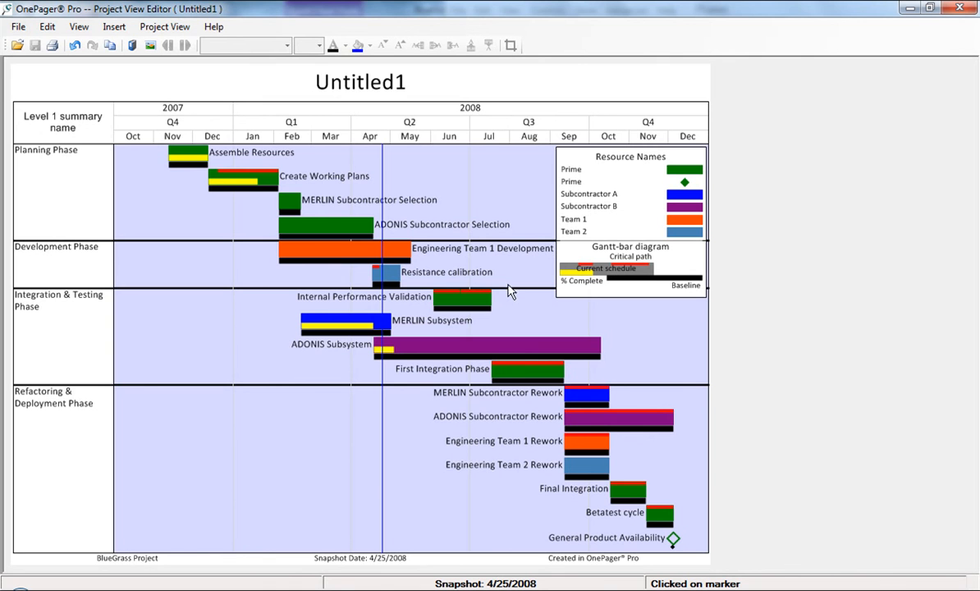
Step: Position the names of the Internal Performance Validation and MERLIN Subsystem tasks to the left of their bars
{"action": "left_click_drag", "start_coordinate": [508, 283], "coordinate": [279, 359]}
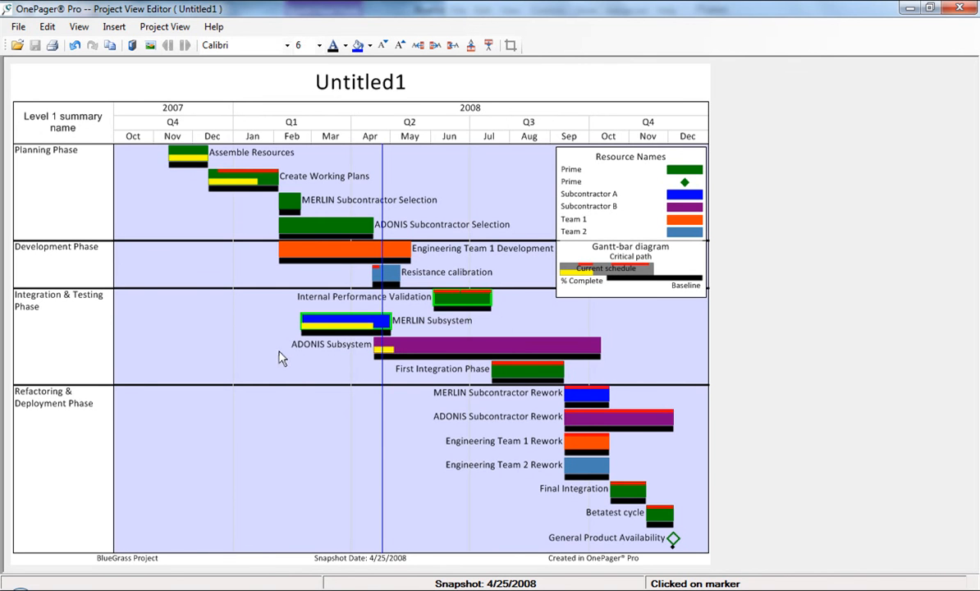
{"action": "right_click", "coordinate": [444, 304]}
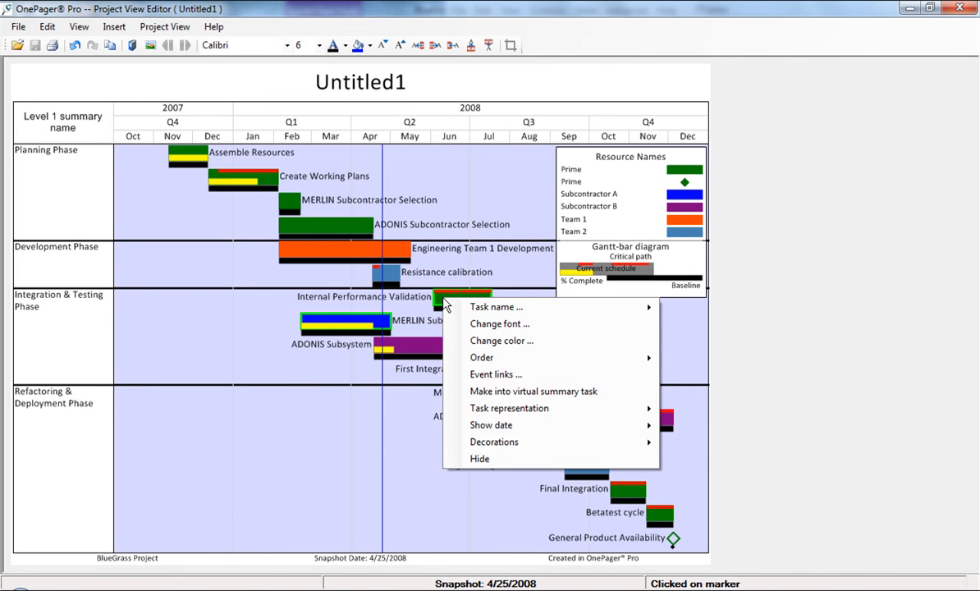
{"action": "mouse_move", "coordinate": [484, 306]}
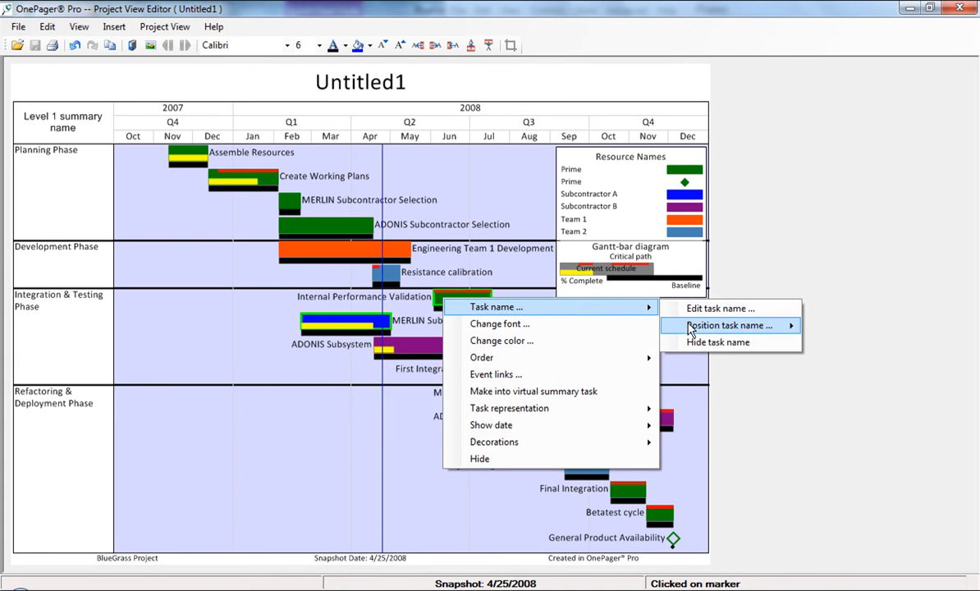
{"action": "mouse_move", "coordinate": [694, 327]}
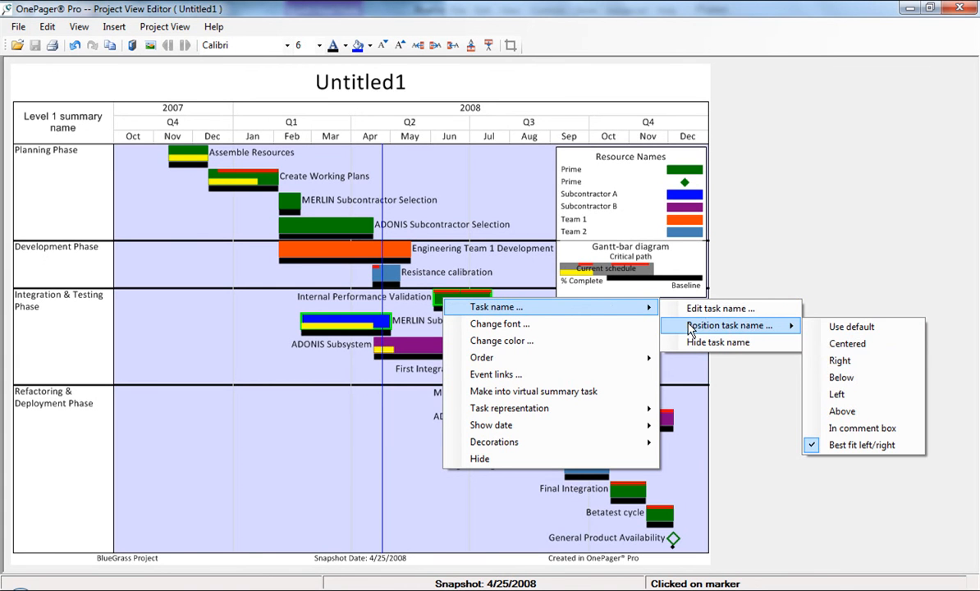
{"action": "left_click", "coordinate": [837, 394]}
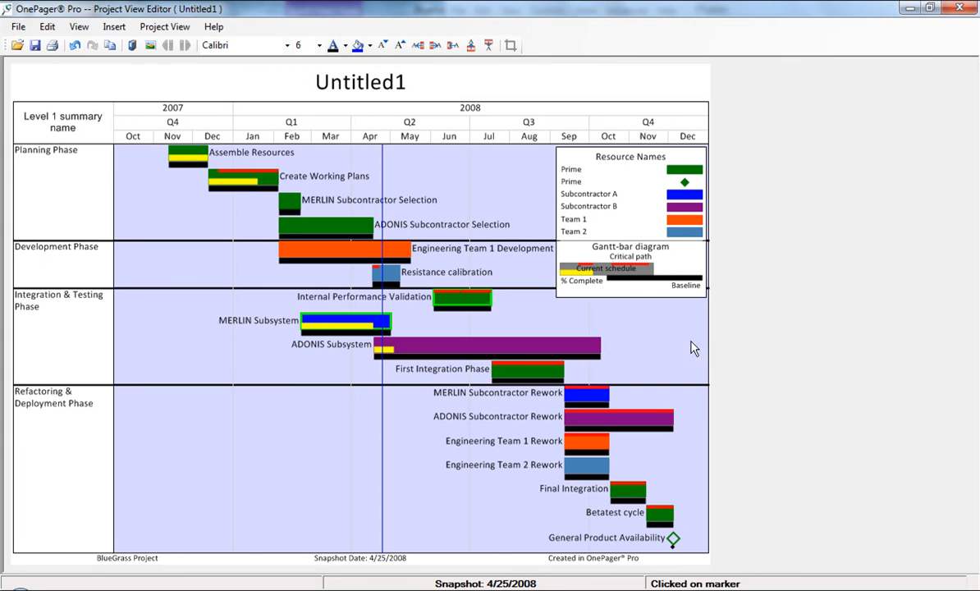
Step: Try the two selected task names right of, centered on, above and below their bars, ending with the left position
{"action": "left_click", "coordinate": [453, 46]}
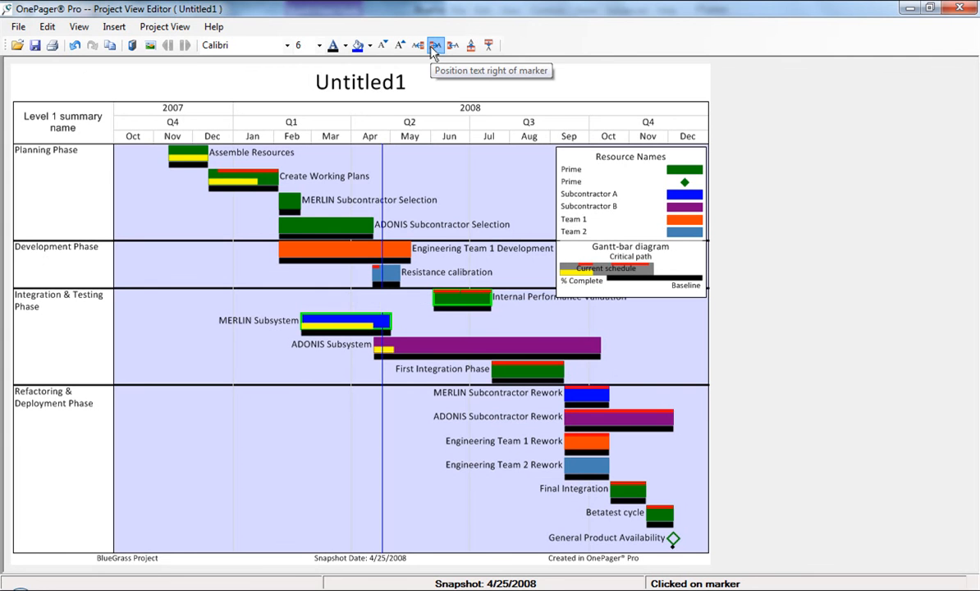
{"action": "left_click", "coordinate": [454, 49]}
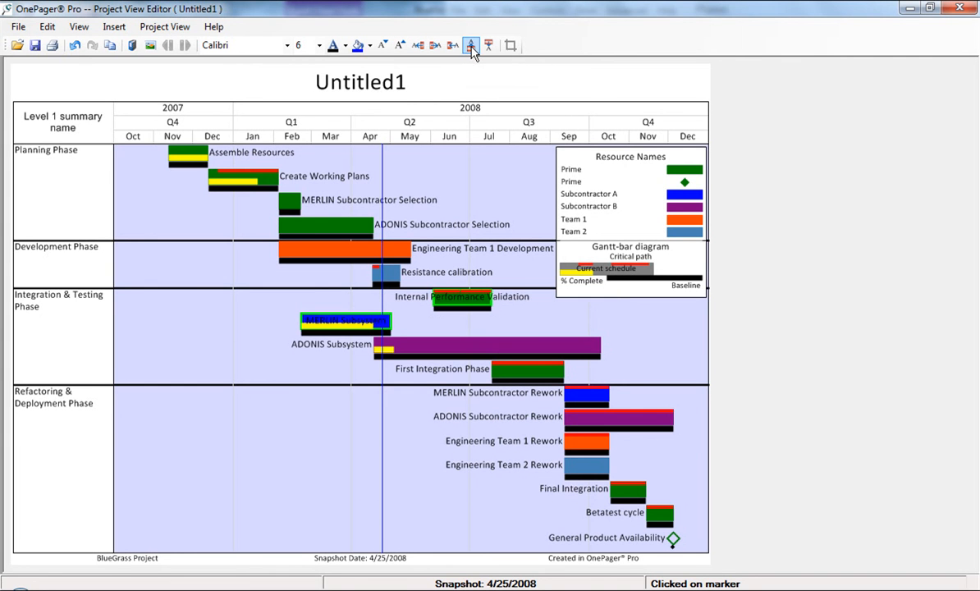
{"action": "left_click", "coordinate": [471, 49]}
{"action": "left_click", "coordinate": [488, 47]}
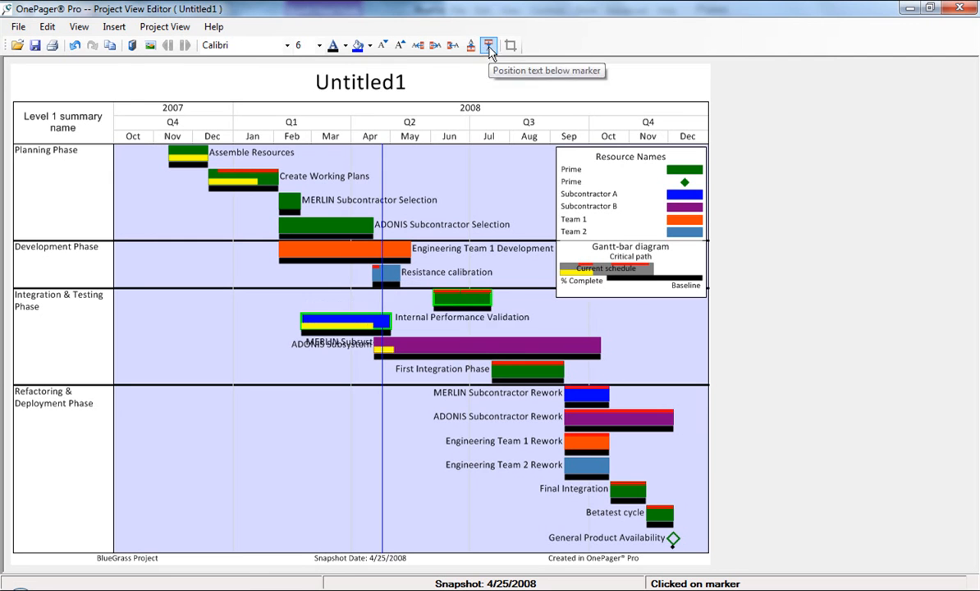
{"action": "left_click", "coordinate": [418, 45]}
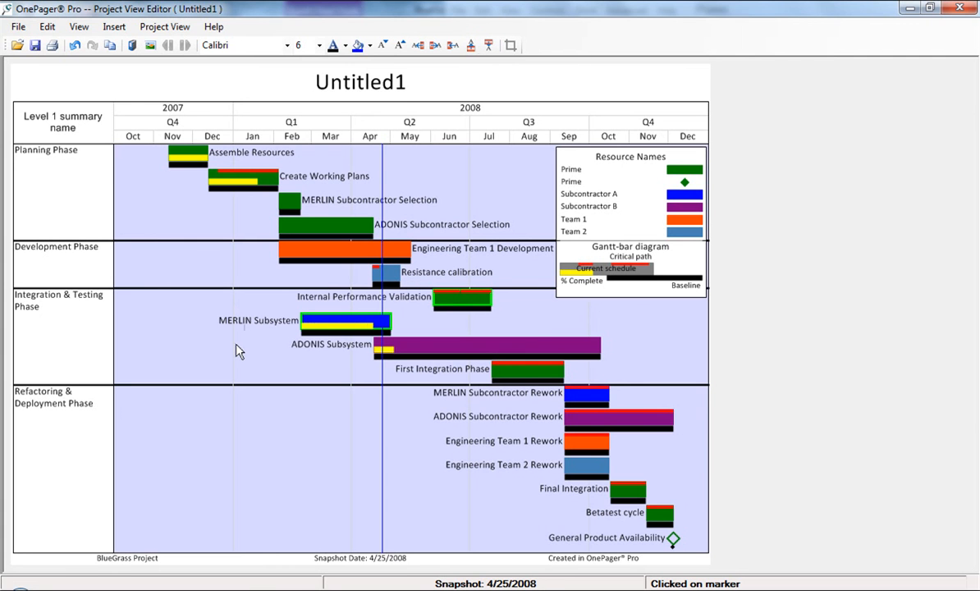
Step: Hide the names of the Internal Performance Validation and MERLIN Subsystem tasks, and undo the hiding
{"action": "right_click", "coordinate": [322, 320]}
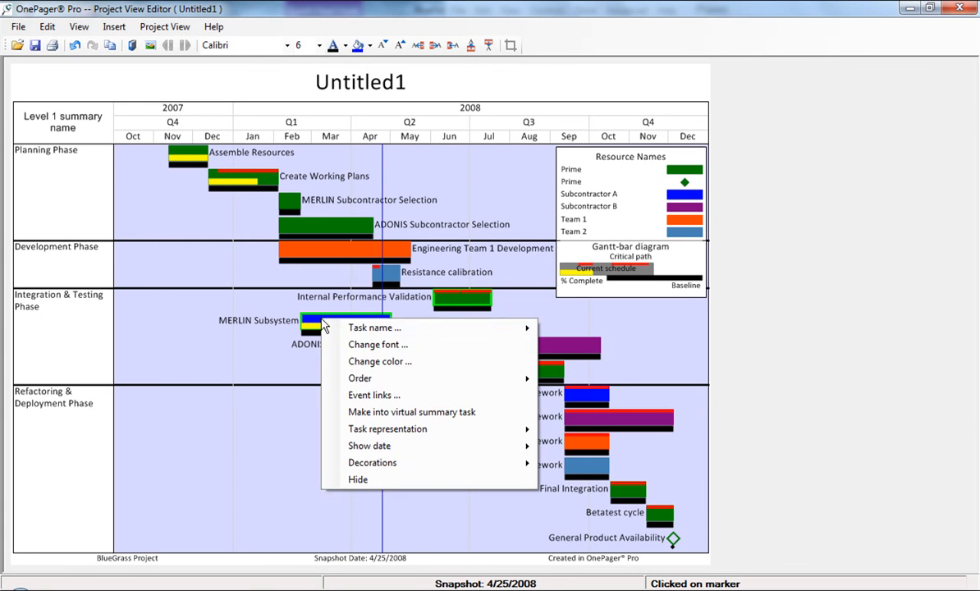
{"action": "mouse_move", "coordinate": [435, 329]}
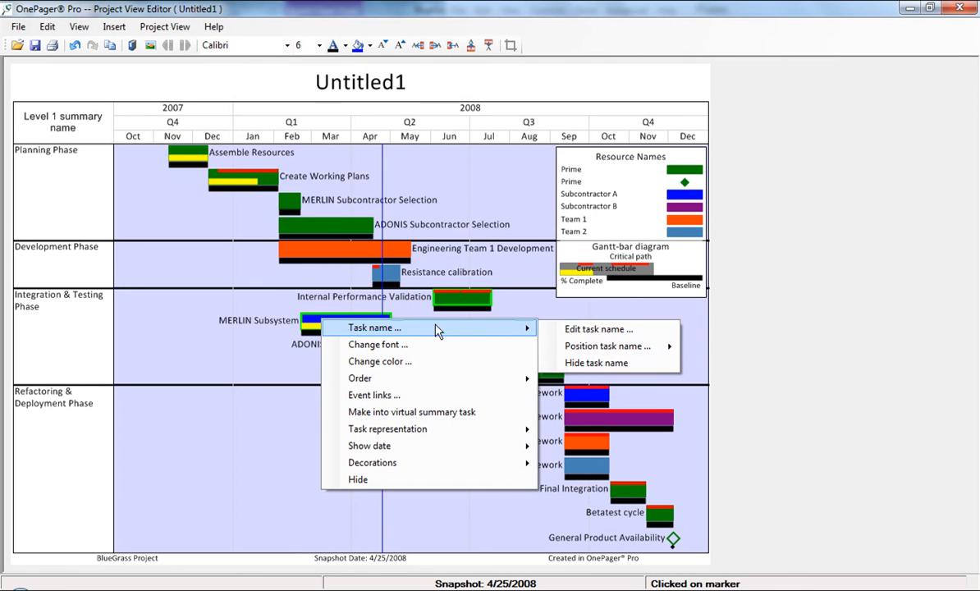
{"action": "left_click", "coordinate": [556, 370]}
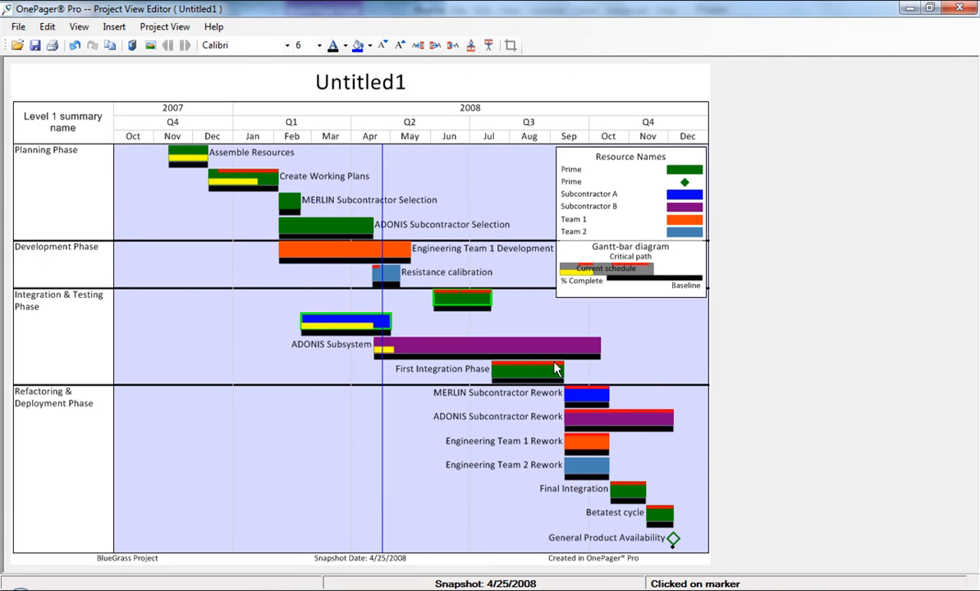
{"action": "left_click", "coordinate": [74, 46]}
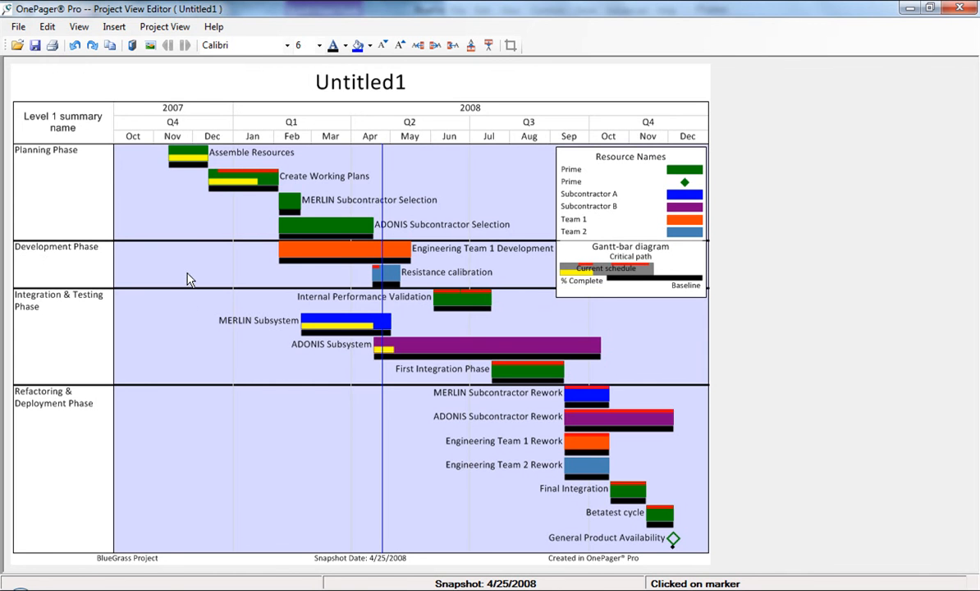
Step: Set the name font of the Internal Performance Validation, MERLIN Subsystem and ADONIS Subsystem tasks to red, size 8, overriding the defaults
{"action": "left_click", "coordinate": [174, 255]}
{"action": "left_click_drag", "start_coordinate": [583, 360], "coordinate": [620, 370]}
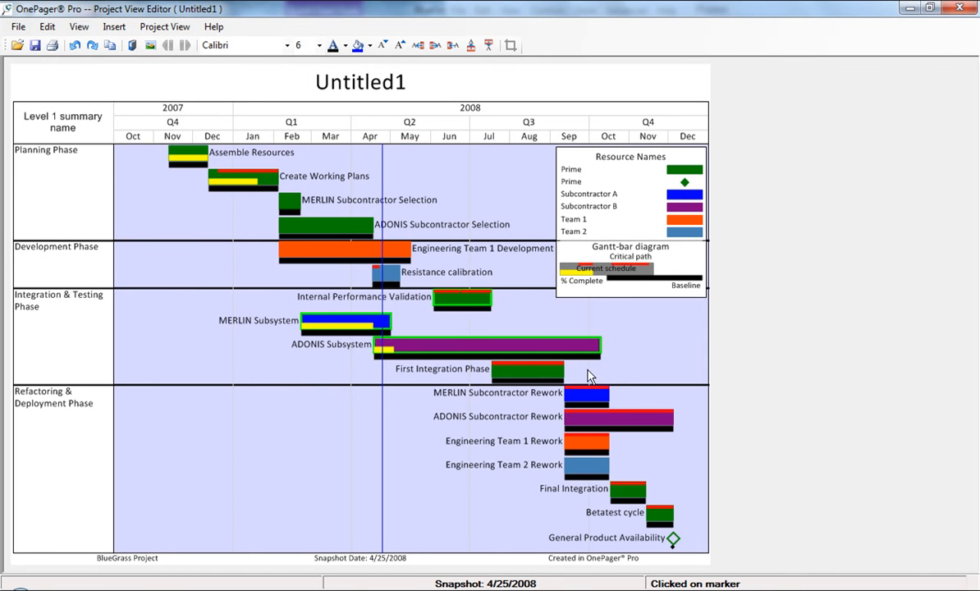
{"action": "right_click", "coordinate": [478, 303]}
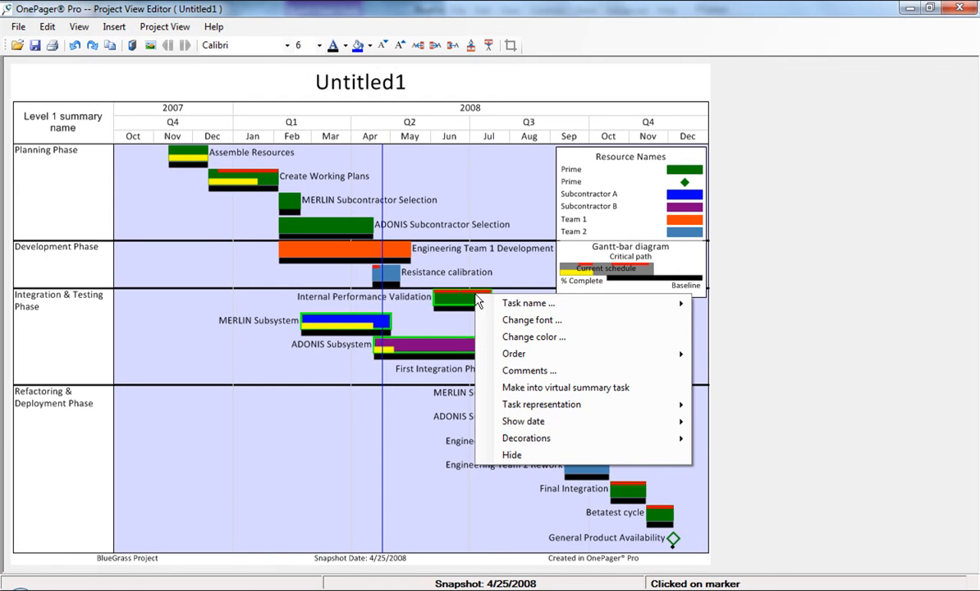
{"action": "left_click", "coordinate": [505, 319]}
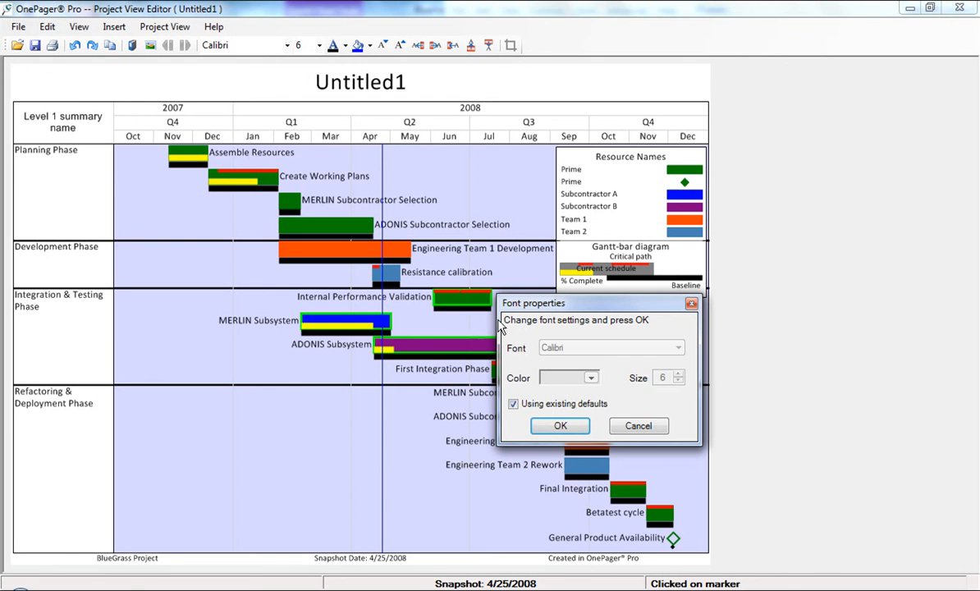
{"action": "left_click", "coordinate": [515, 406]}
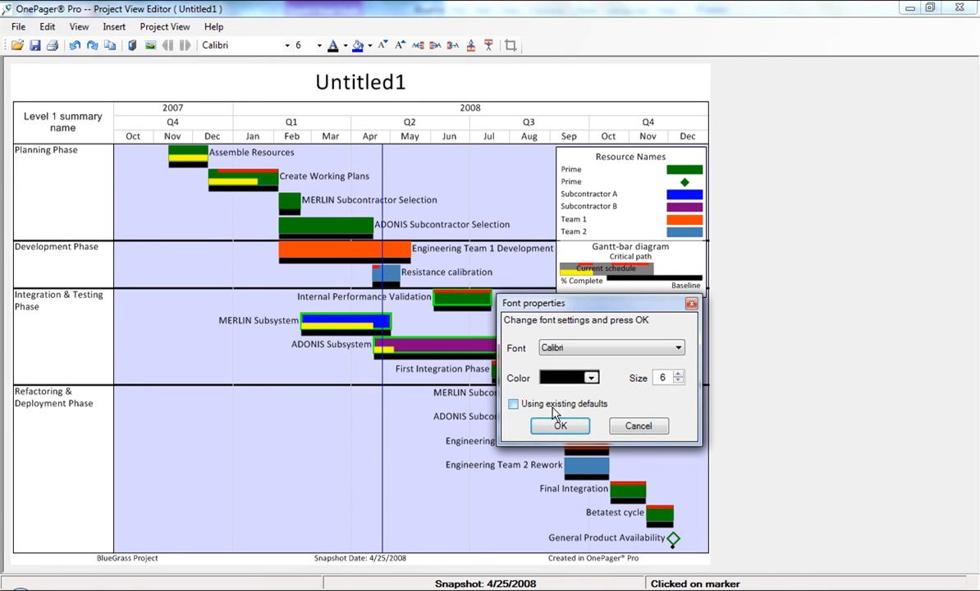
{"action": "left_click", "coordinate": [591, 378]}
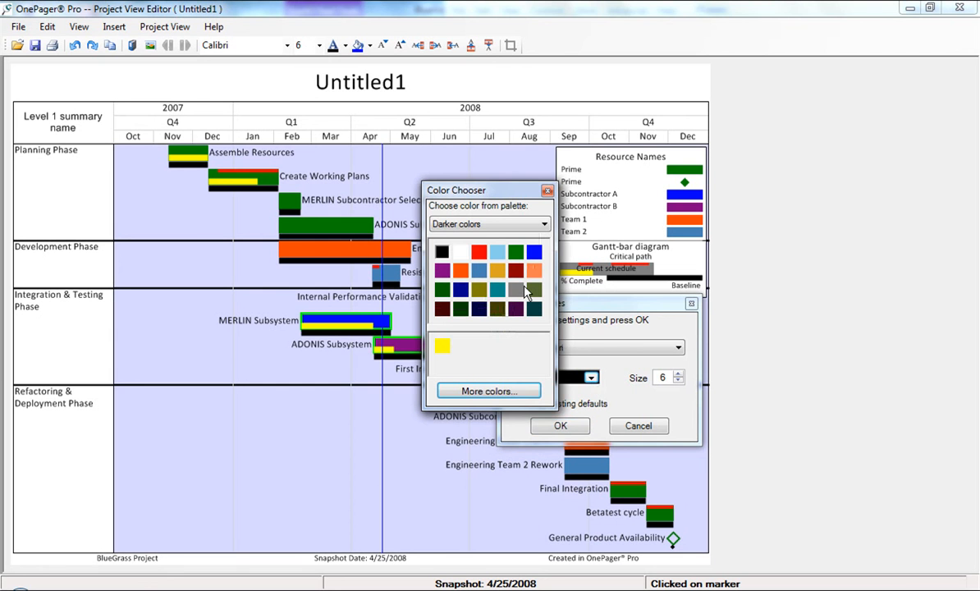
{"action": "left_click", "coordinate": [479, 252]}
{"action": "left_click", "coordinate": [678, 374]}
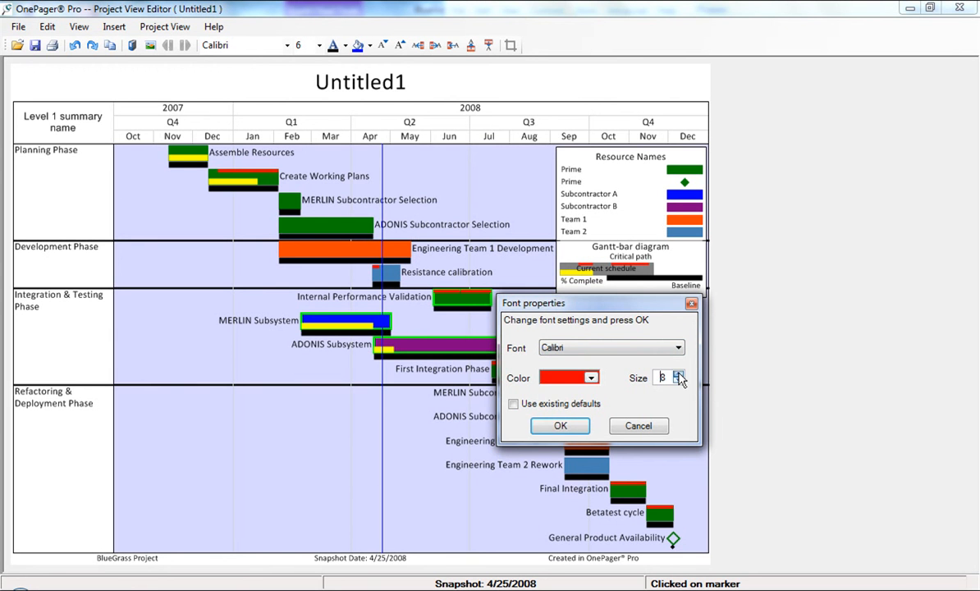
{"action": "left_click", "coordinate": [678, 374]}
{"action": "left_click", "coordinate": [561, 426]}
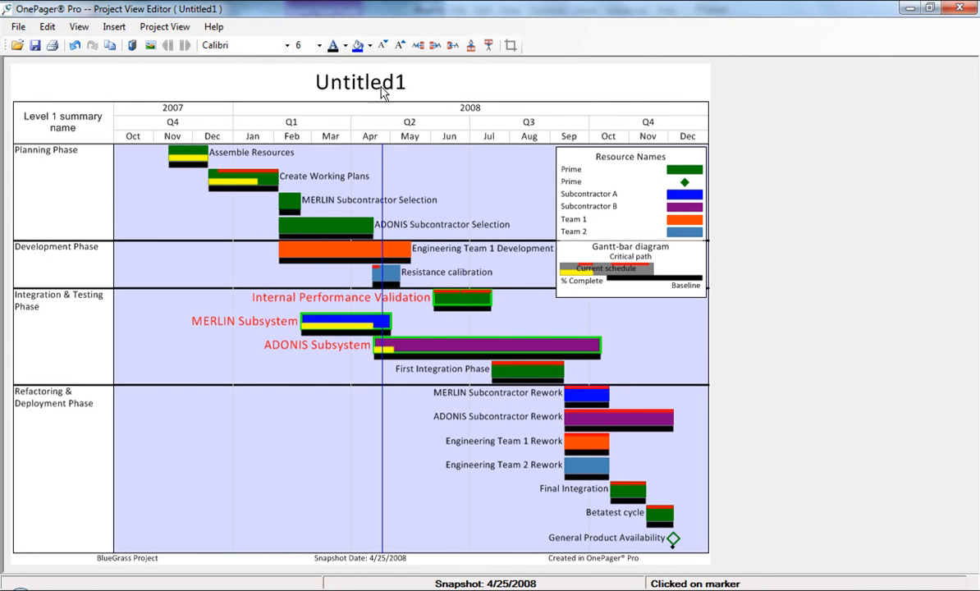
Step: Decrease the font size of the three selected task names by two steps, make their text black and deselect them
{"action": "left_click", "coordinate": [383, 46]}
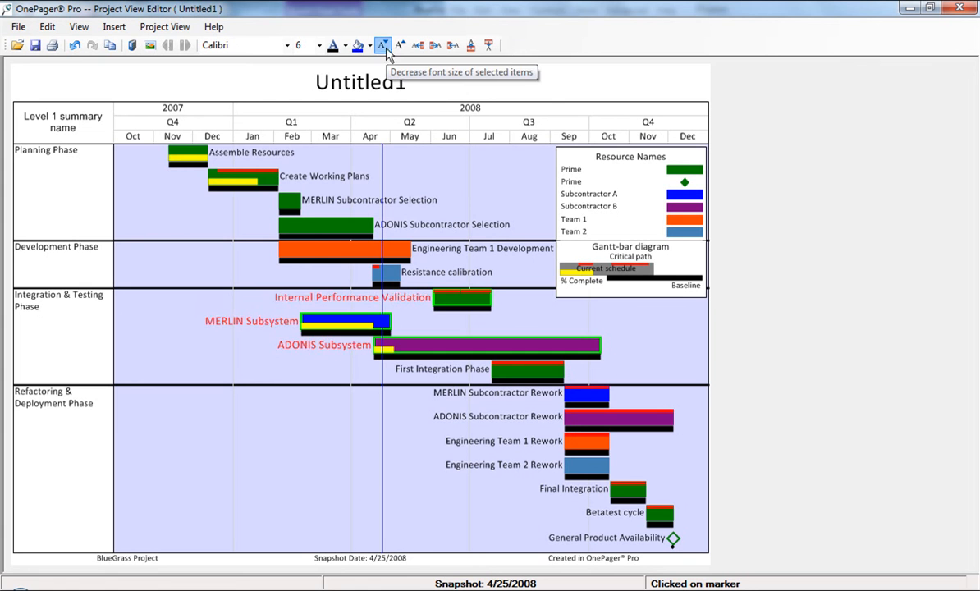
{"action": "left_click", "coordinate": [383, 46]}
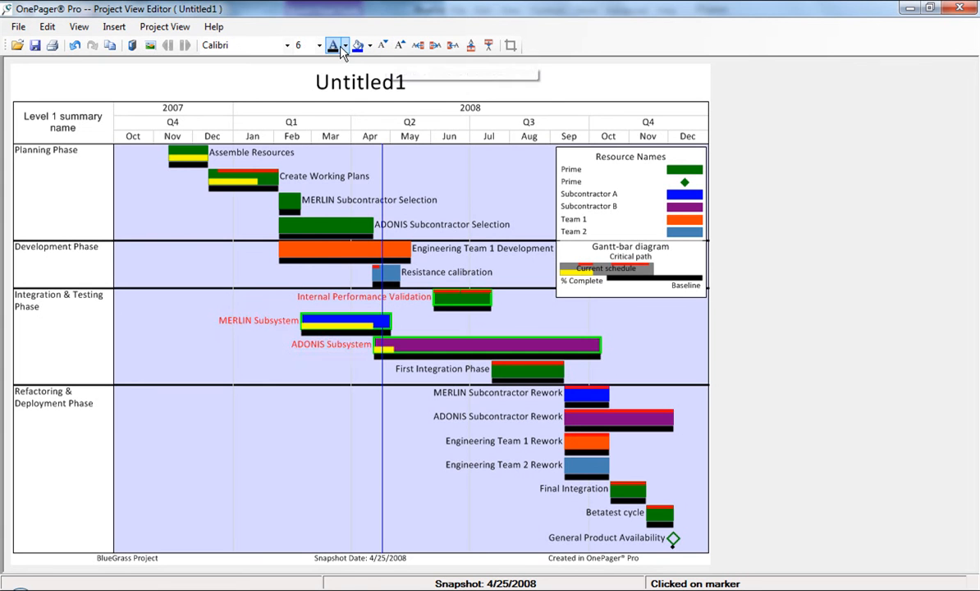
{"action": "left_click", "coordinate": [182, 318]}
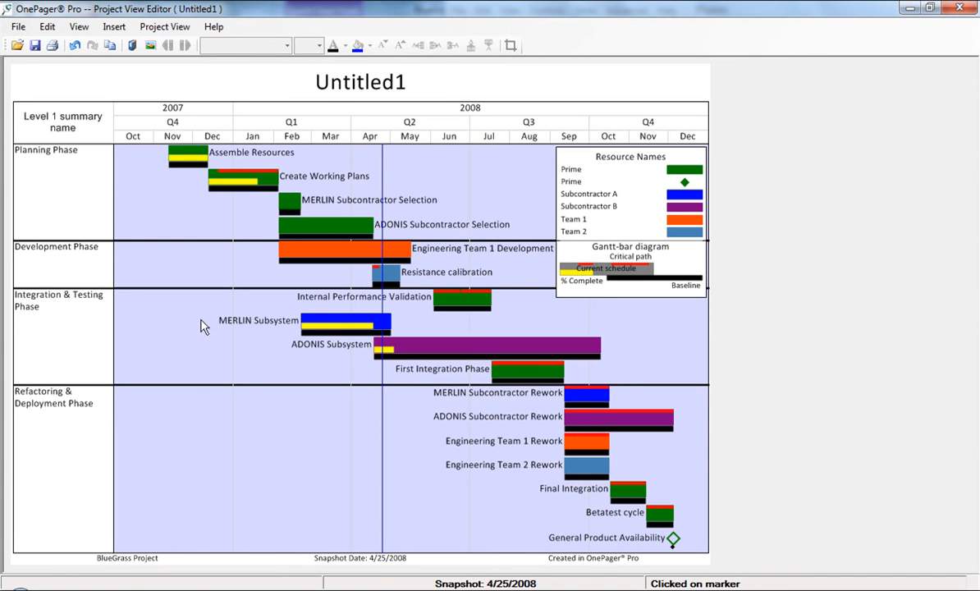
Step: Recolor the MERLIN Subsystem bar red, restore it to blue and deselect it
{"action": "right_click", "coordinate": [323, 327]}
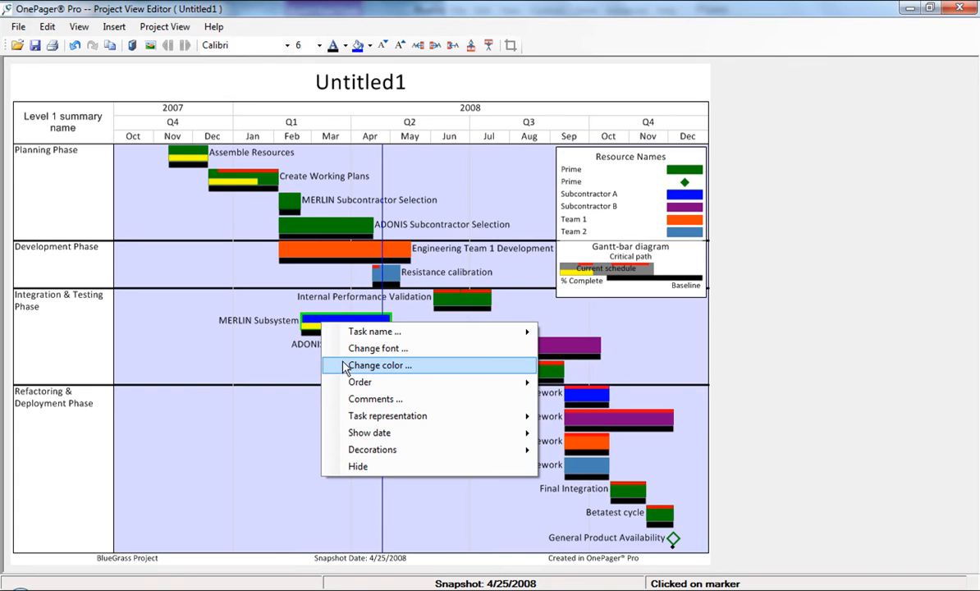
{"action": "left_click", "coordinate": [345, 366]}
{"action": "left_click", "coordinate": [437, 389]}
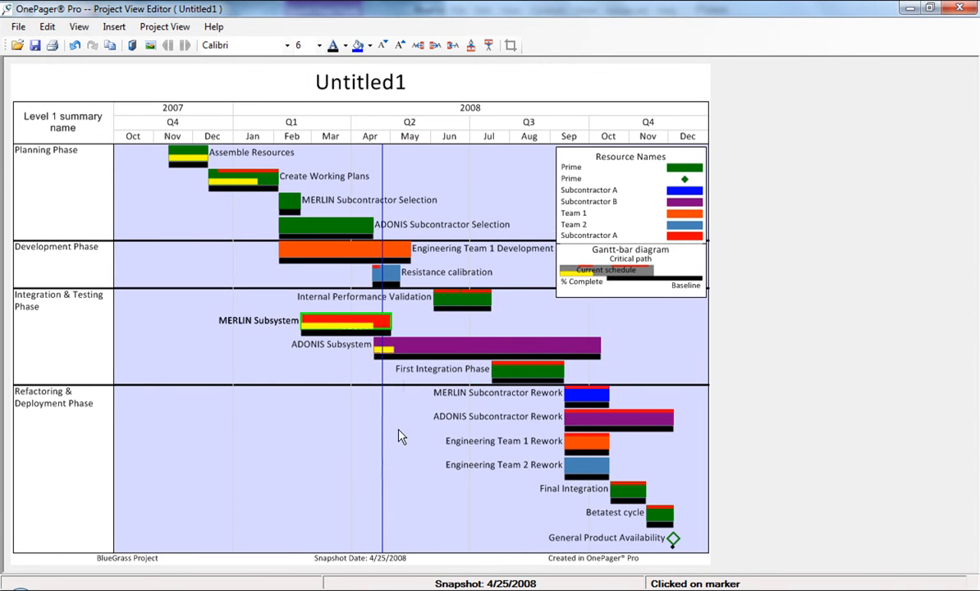
{"action": "left_click", "coordinate": [358, 45]}
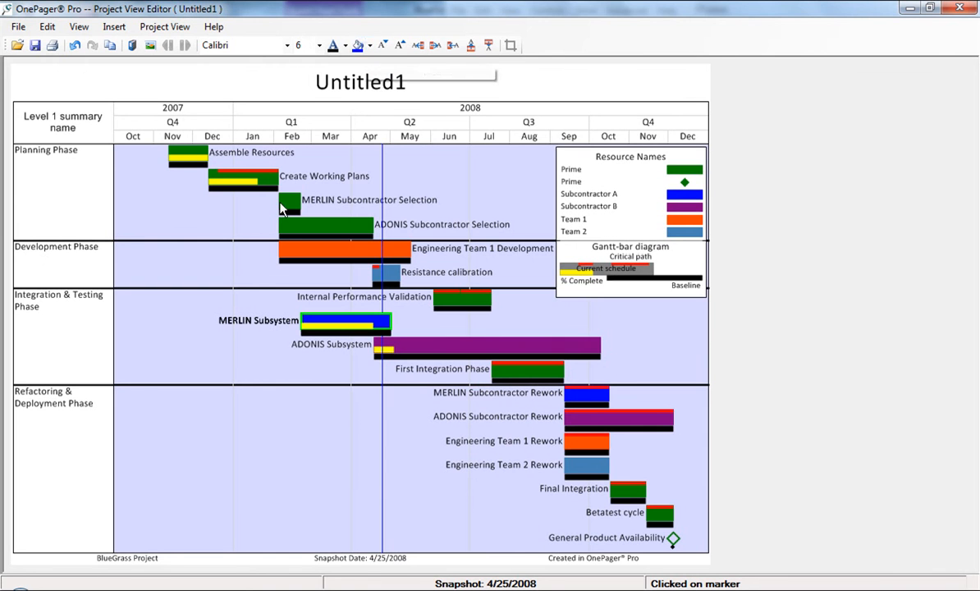
{"action": "left_click", "coordinate": [232, 349]}
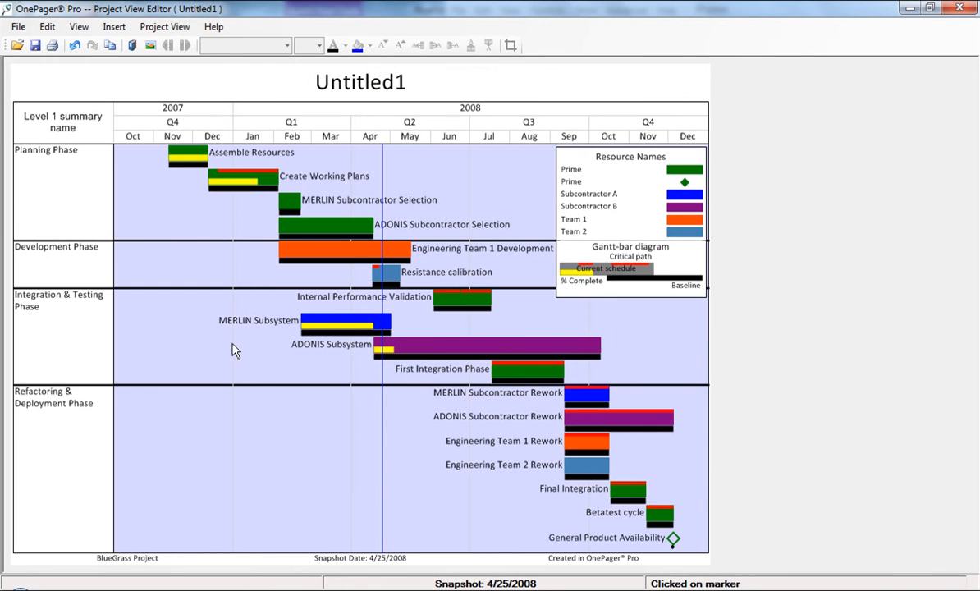
Step: Position the ADONIS Subsystem task name to the right of its bar and deselect the task
{"action": "left_click", "coordinate": [485, 346]}
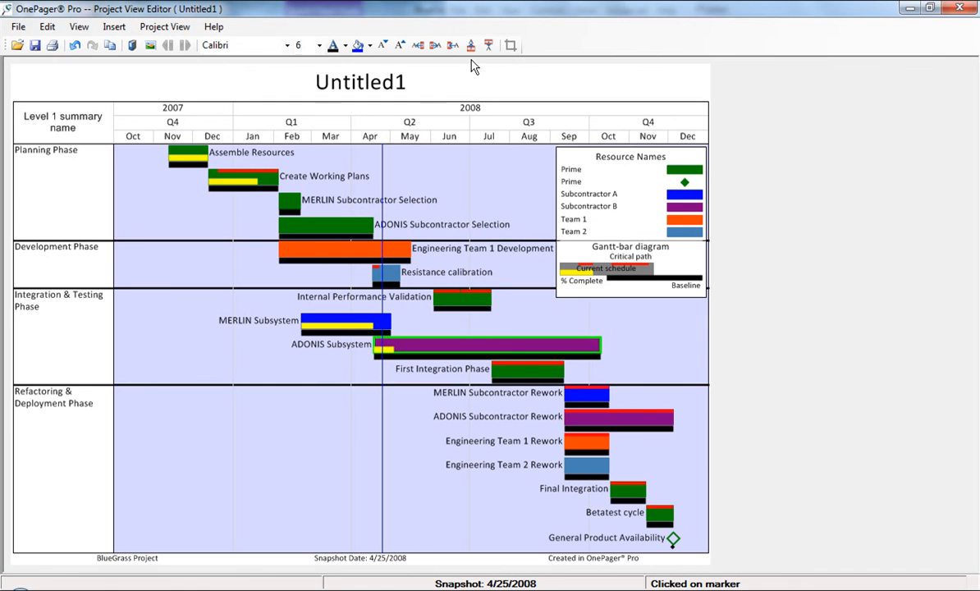
{"action": "left_click", "coordinate": [436, 46]}
{"action": "left_click", "coordinate": [627, 330]}
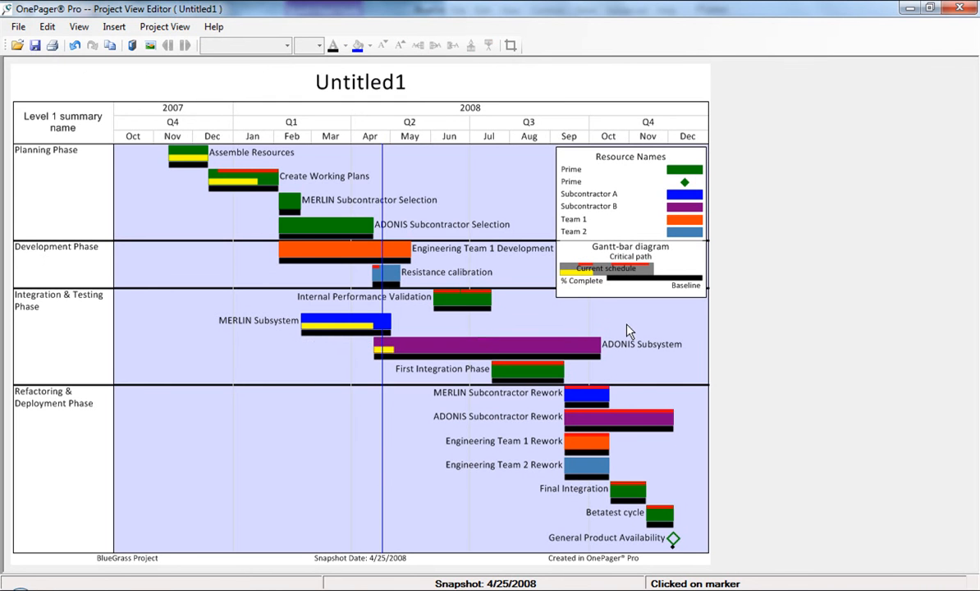
Step: Move the ADONIS Subsystem bar up into the MERLIN Subsystem row so the two bars overlap, and deselect it
{"action": "left_click", "coordinate": [567, 345]}
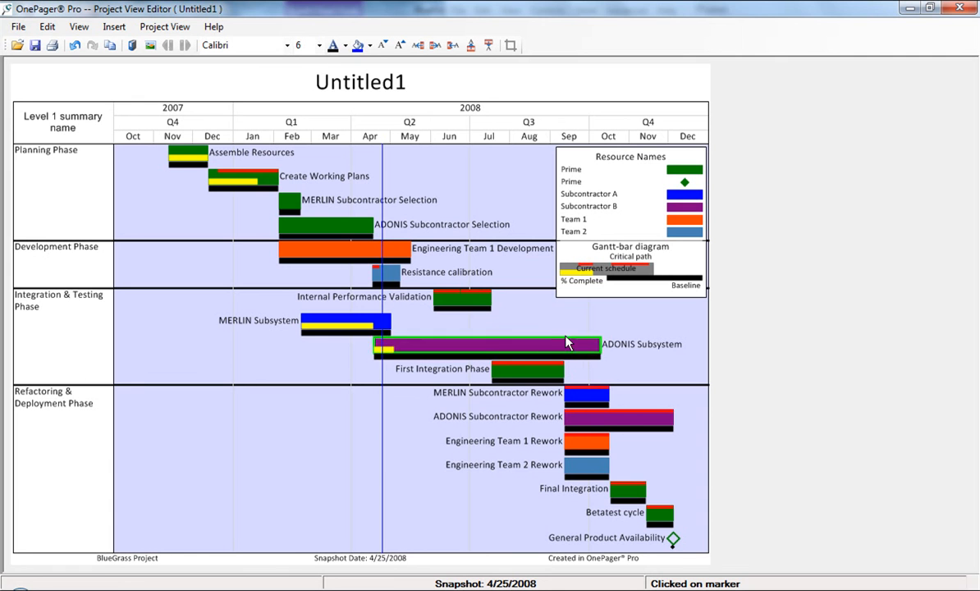
{"action": "left_click_drag", "start_coordinate": [567, 343], "coordinate": [569, 335]}
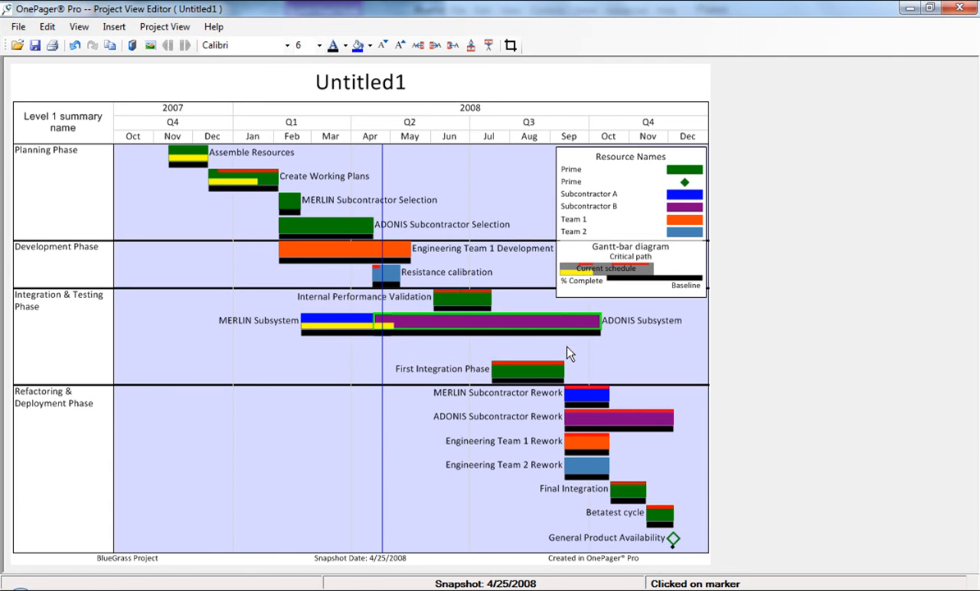
{"action": "left_click", "coordinate": [570, 353]}
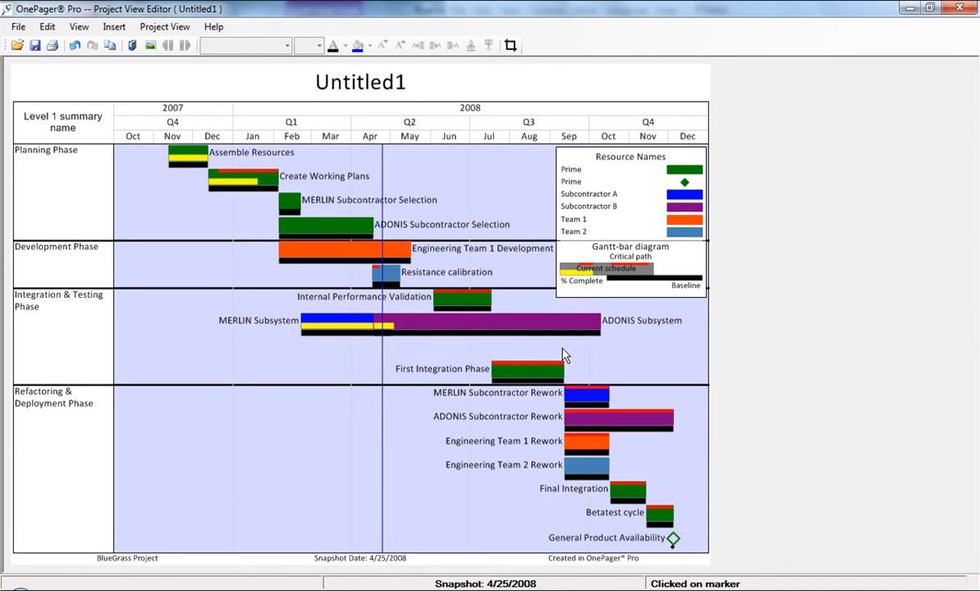
Step: Bring the MERLIN Subsystem bar to the front, and move the ADONIS Subsystem bar back down to its own row
{"action": "right_click", "coordinate": [343, 326]}
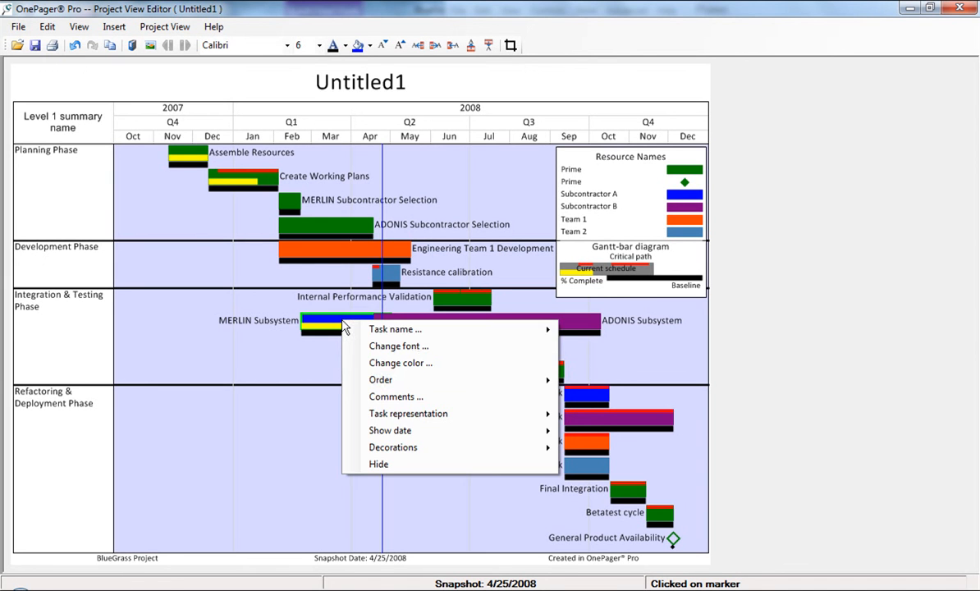
{"action": "mouse_move", "coordinate": [486, 387]}
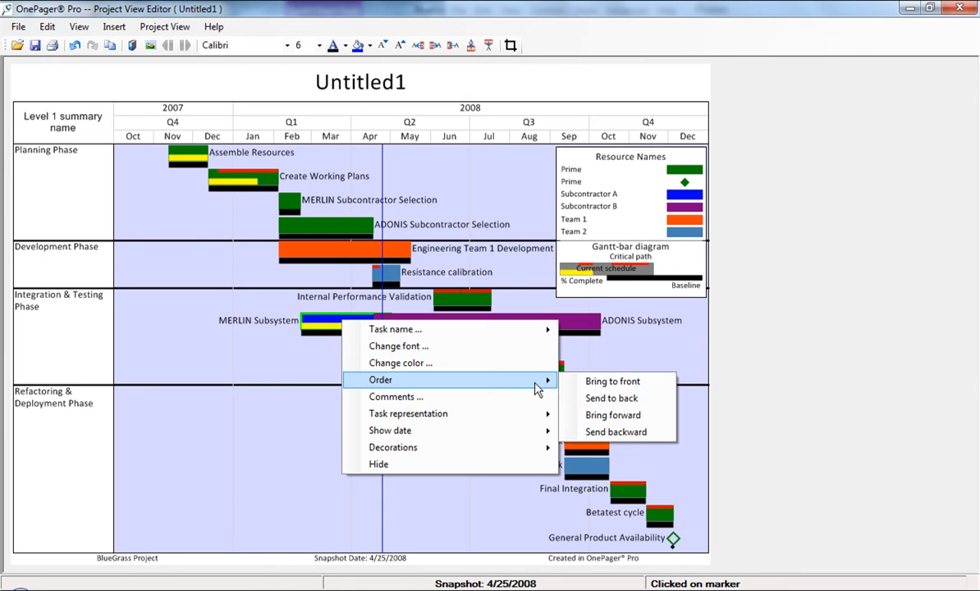
{"action": "left_click", "coordinate": [595, 381]}
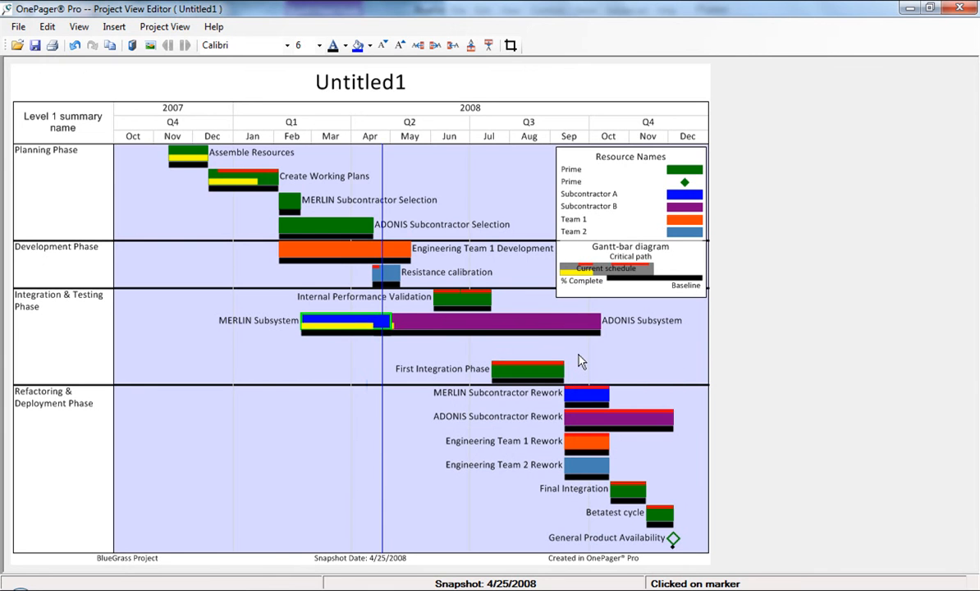
{"action": "left_click", "coordinate": [580, 361]}
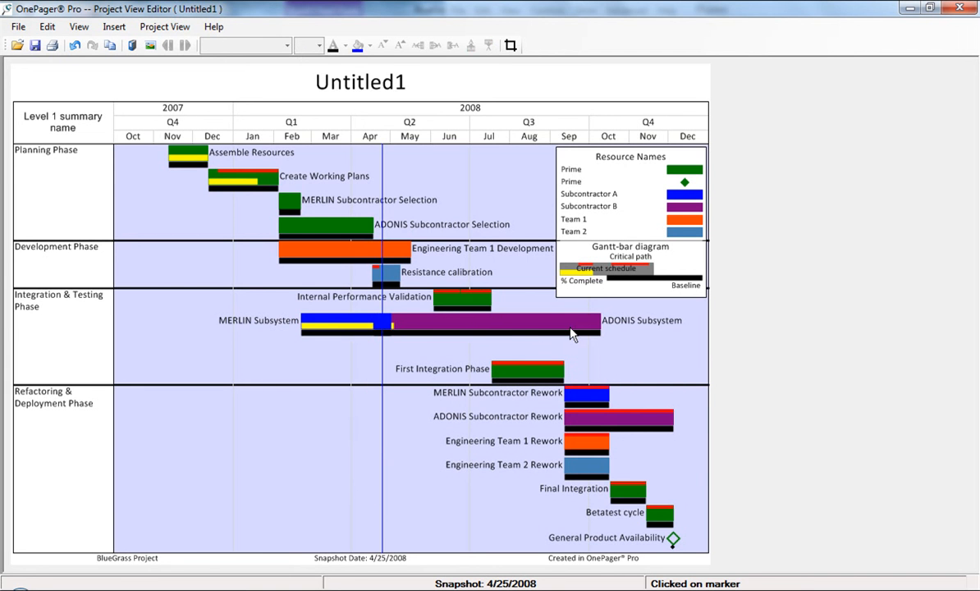
{"action": "left_click_drag", "start_coordinate": [572, 335], "coordinate": [570, 345]}
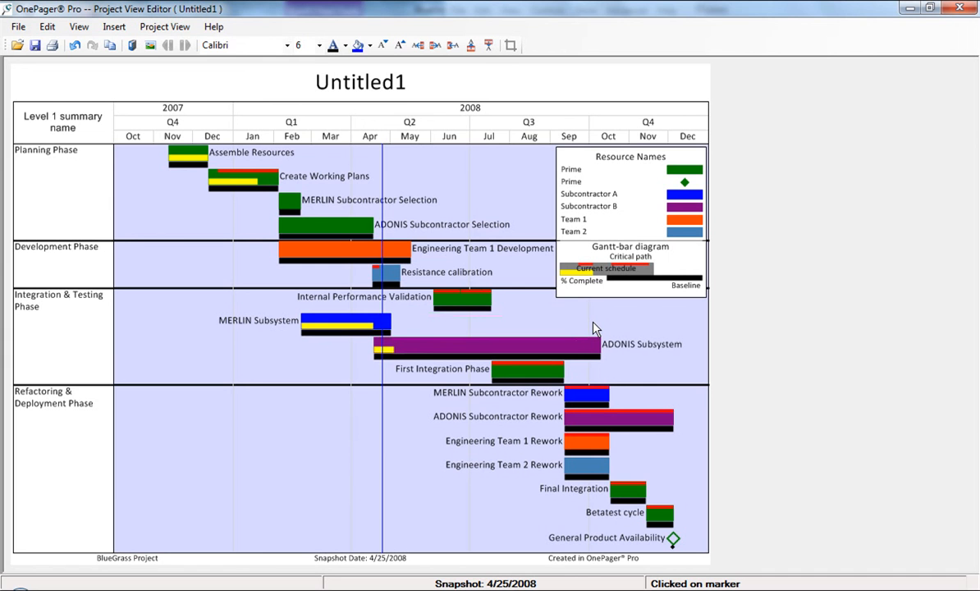
{"action": "left_click", "coordinate": [595, 328]}
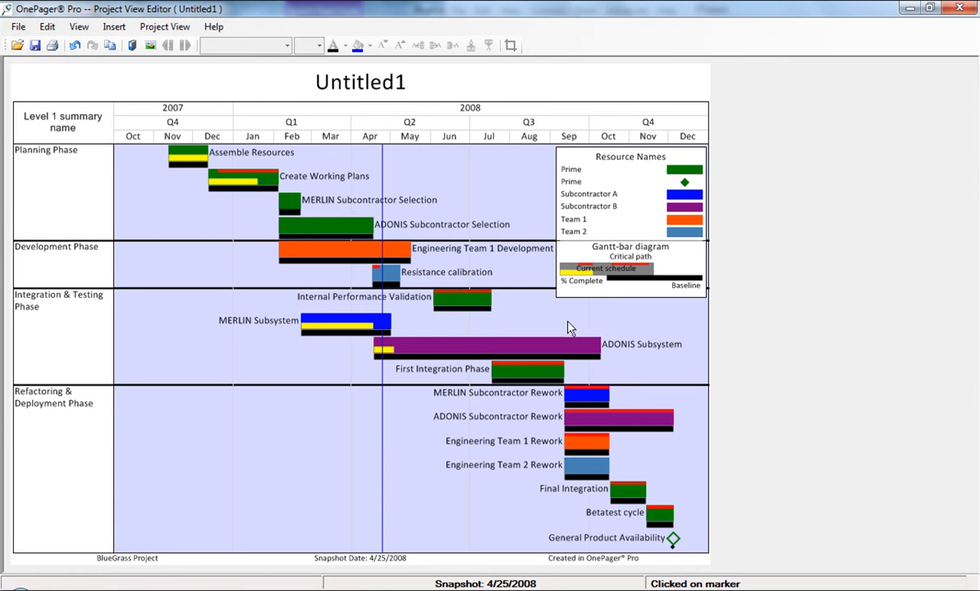
Step: Attach the comment "My Comment" to the MERLIN Subsystem task and place its box below the Create Working Plans bar
{"action": "right_click", "coordinate": [371, 326]}
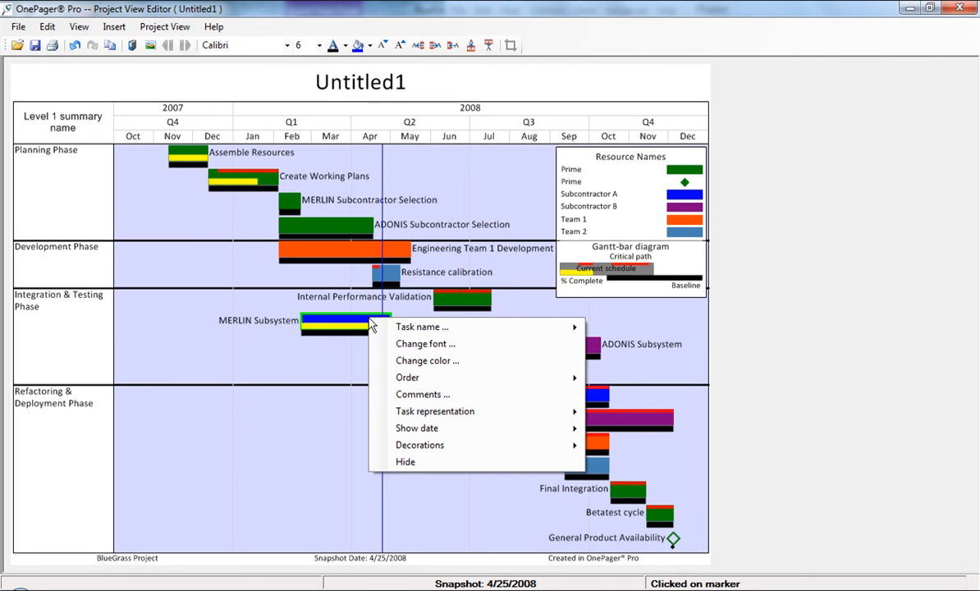
{"action": "left_click", "coordinate": [390, 398]}
{"action": "type", "text": "M"}
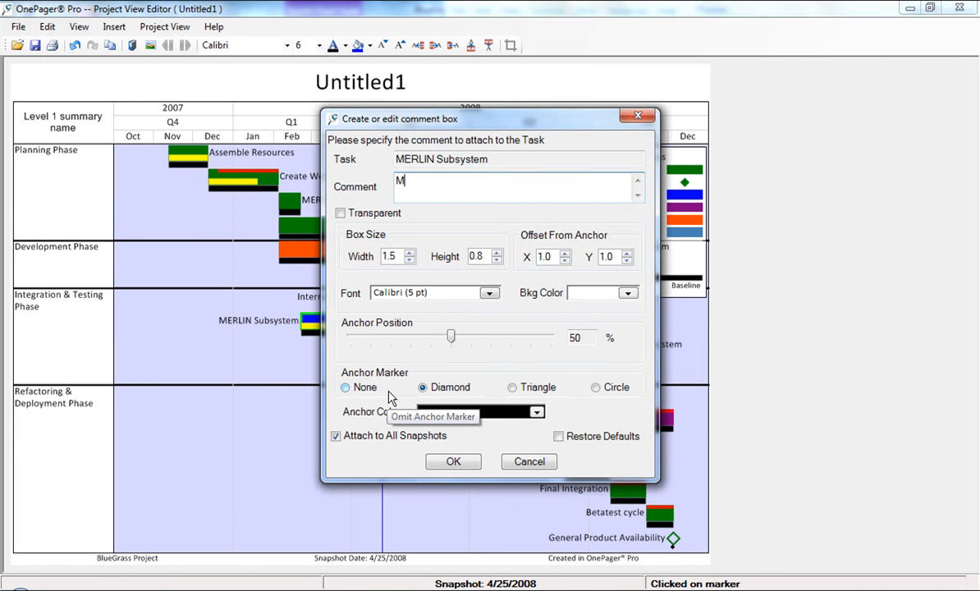
{"action": "type", "text": "y Comment"}
{"action": "left_click", "coordinate": [453, 461]}
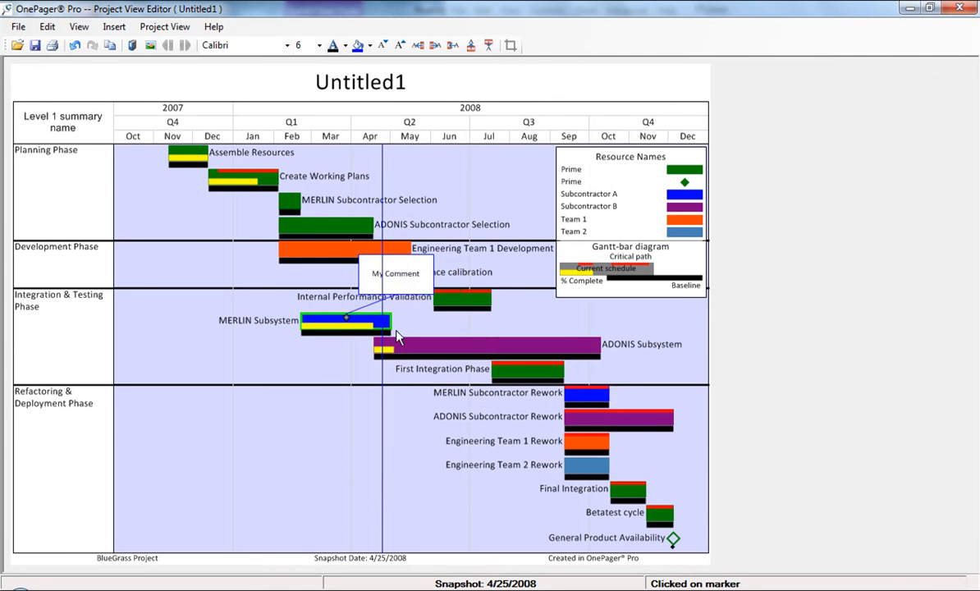
{"action": "left_click_drag", "start_coordinate": [396, 279], "coordinate": [229, 217]}
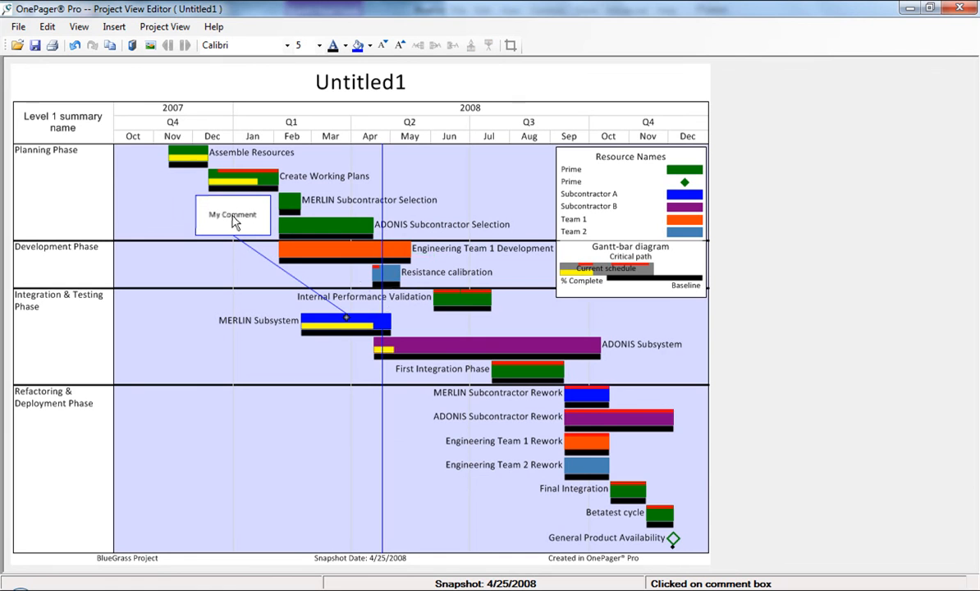
{"action": "left_click", "coordinate": [223, 263]}
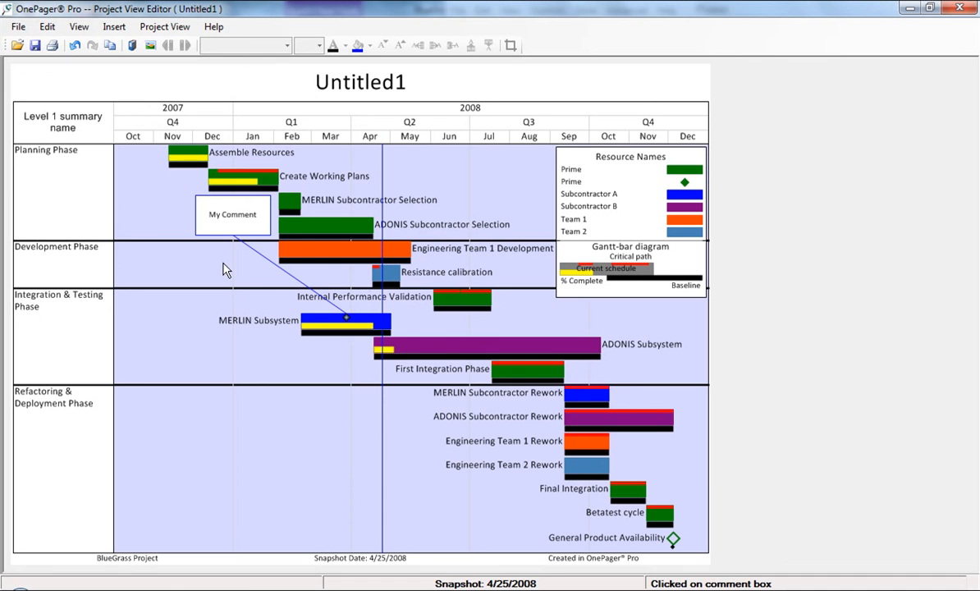
Step: Represent the MERLIN Subsystem task as a milestone at finish and set its milestone symbol to a triangle pointing up
{"action": "right_click", "coordinate": [331, 325]}
{"action": "mouse_move", "coordinate": [481, 418]}
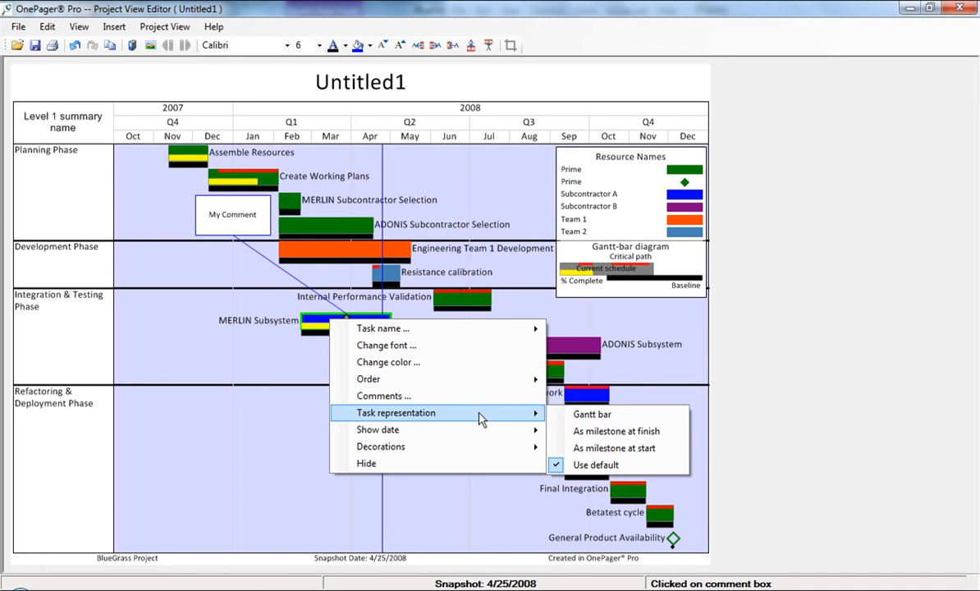
{"action": "left_click", "coordinate": [580, 431]}
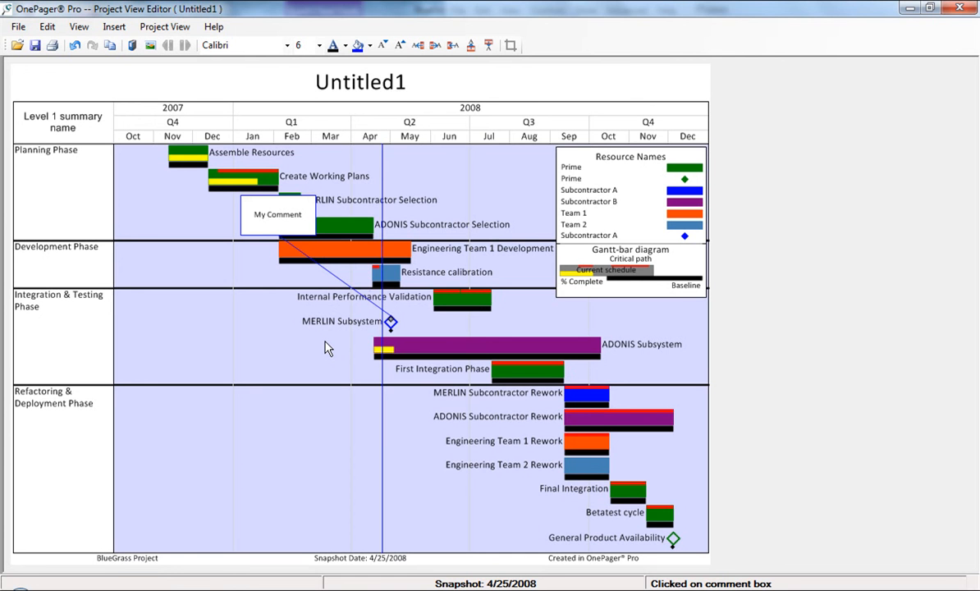
{"action": "right_click", "coordinate": [393, 327]}
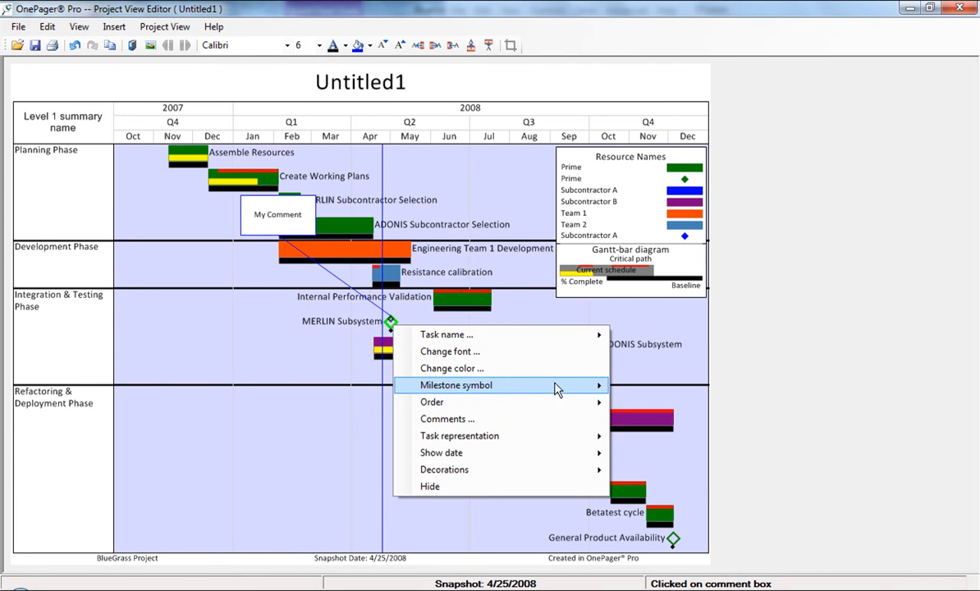
{"action": "mouse_move", "coordinate": [563, 391]}
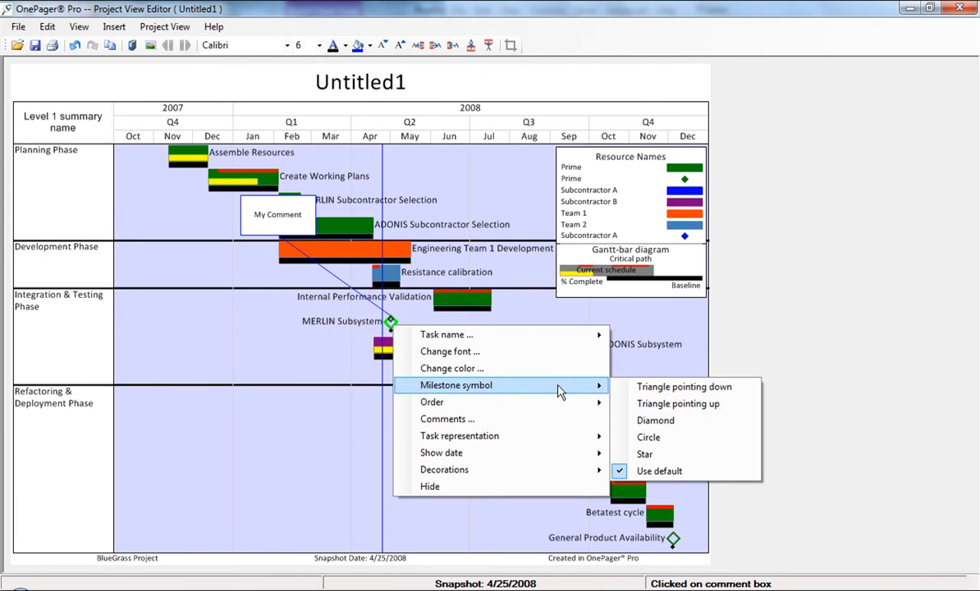
{"action": "left_click", "coordinate": [621, 404]}
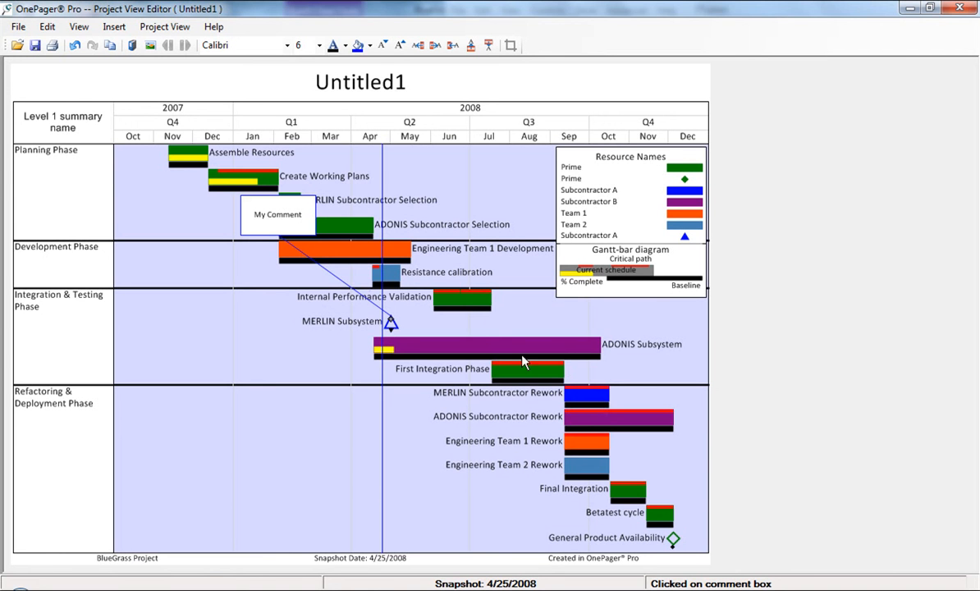
Step: Show the dates of the Internal Performance Validation and MERLIN Subsystem tasks, and deselect both
{"action": "left_click", "coordinate": [469, 300]}
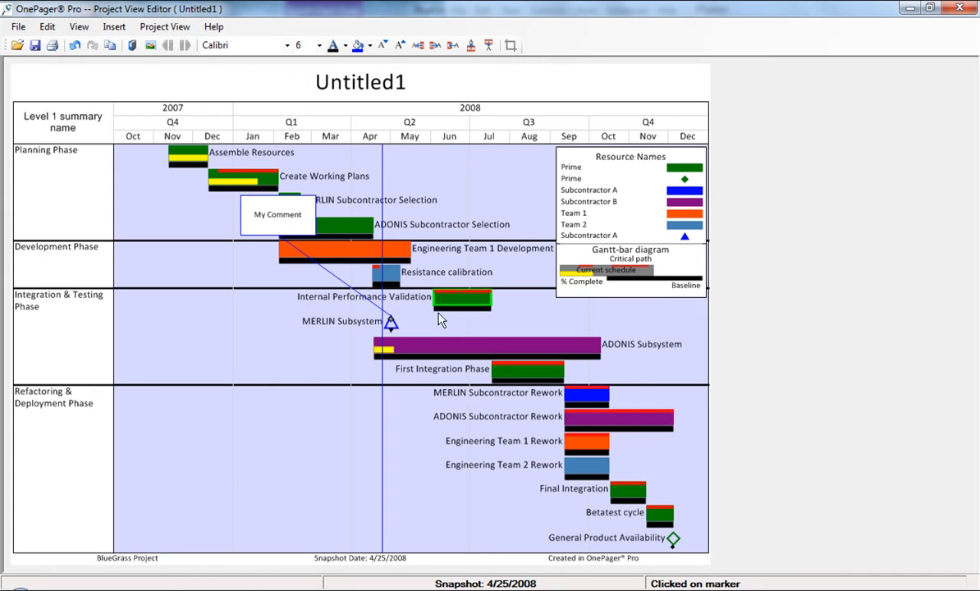
{"action": "left_click", "coordinate": [391, 323]}
{"action": "right_click", "coordinate": [451, 302]}
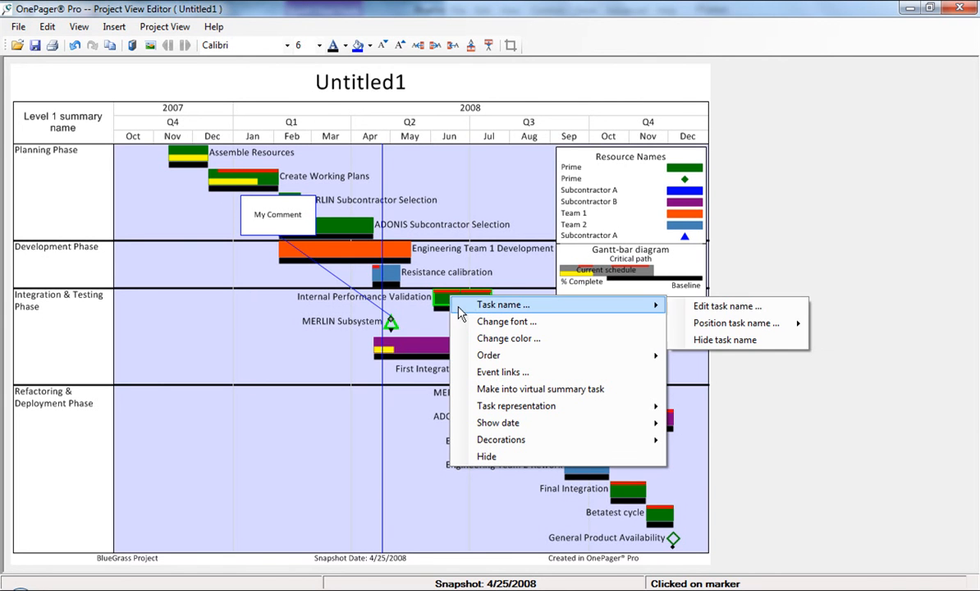
{"action": "mouse_move", "coordinate": [573, 424]}
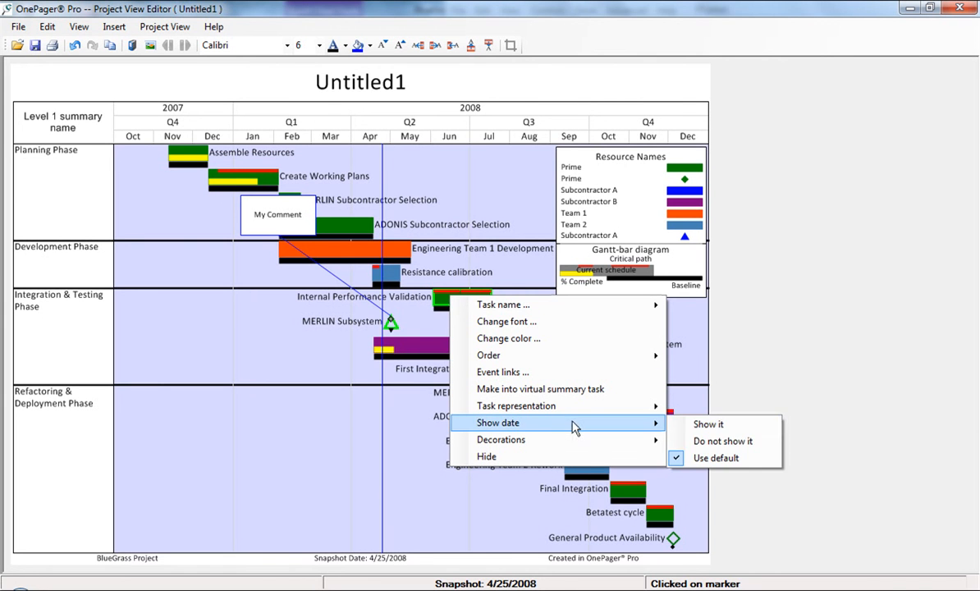
{"action": "left_click", "coordinate": [680, 426]}
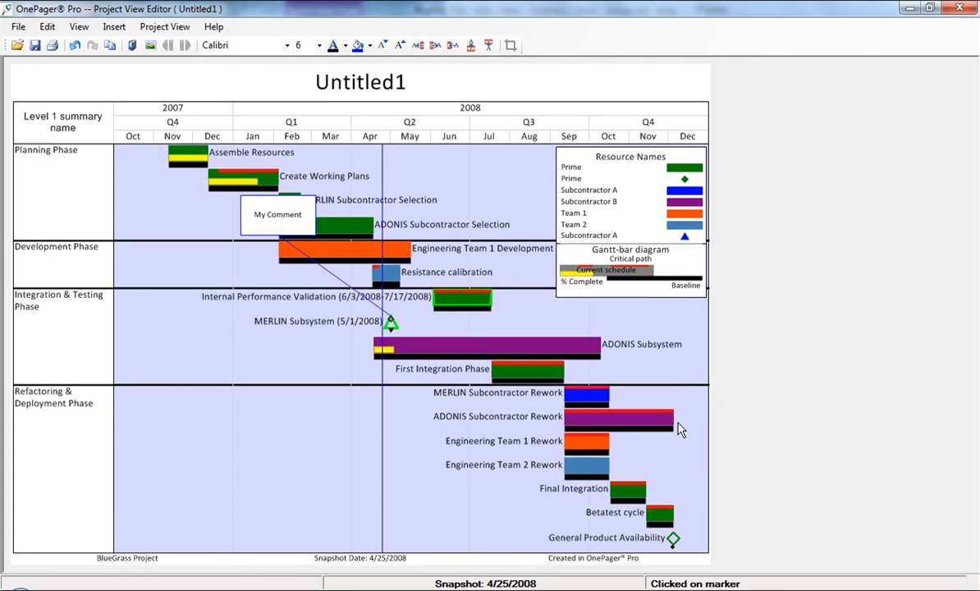
{"action": "left_click", "coordinate": [353, 374]}
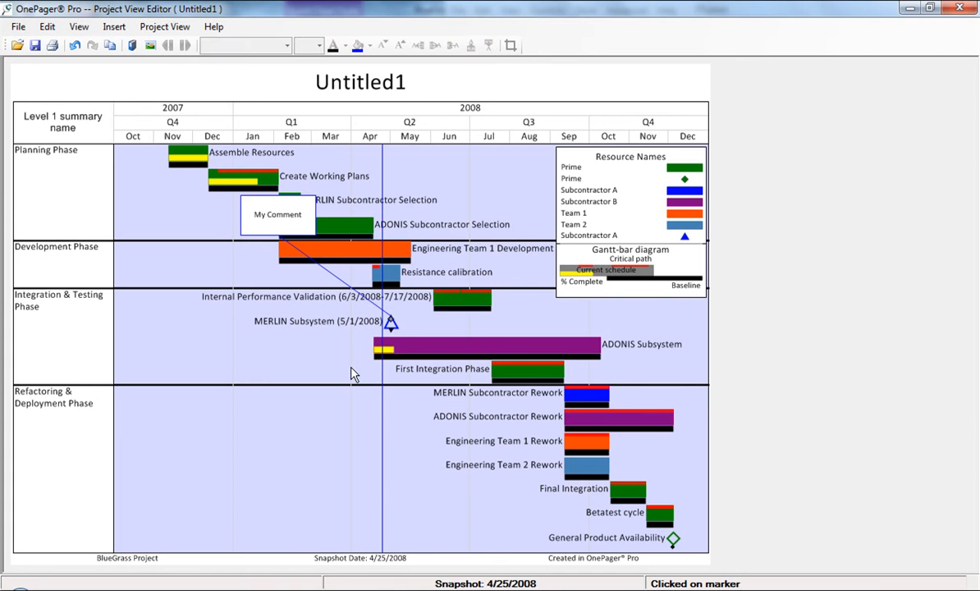
Step: Change the MERLIN Subsystem task representation back to a Gantt bar and deselect the task
{"action": "right_click", "coordinate": [392, 327]}
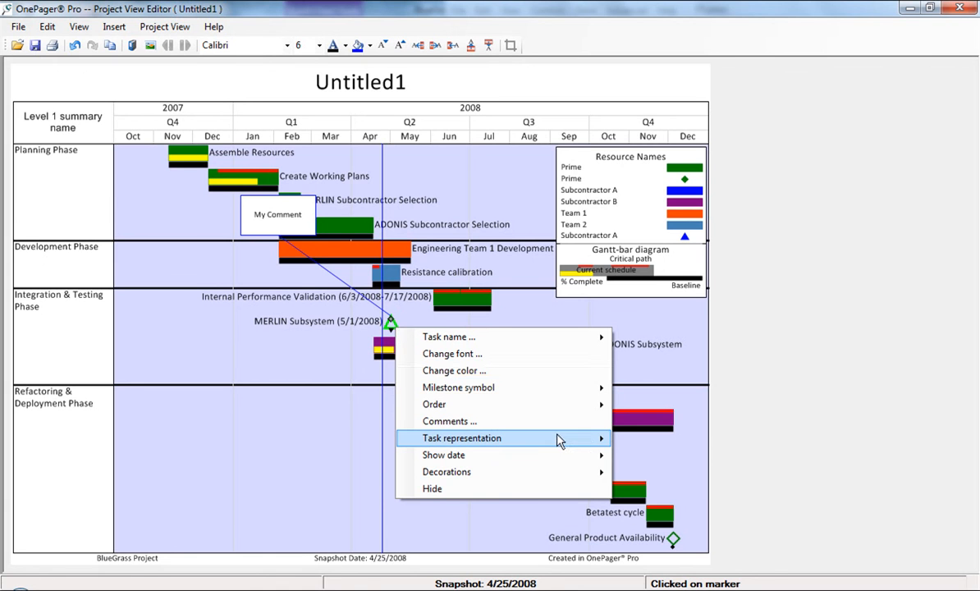
{"action": "mouse_move", "coordinate": [561, 440]}
{"action": "left_click", "coordinate": [624, 446]}
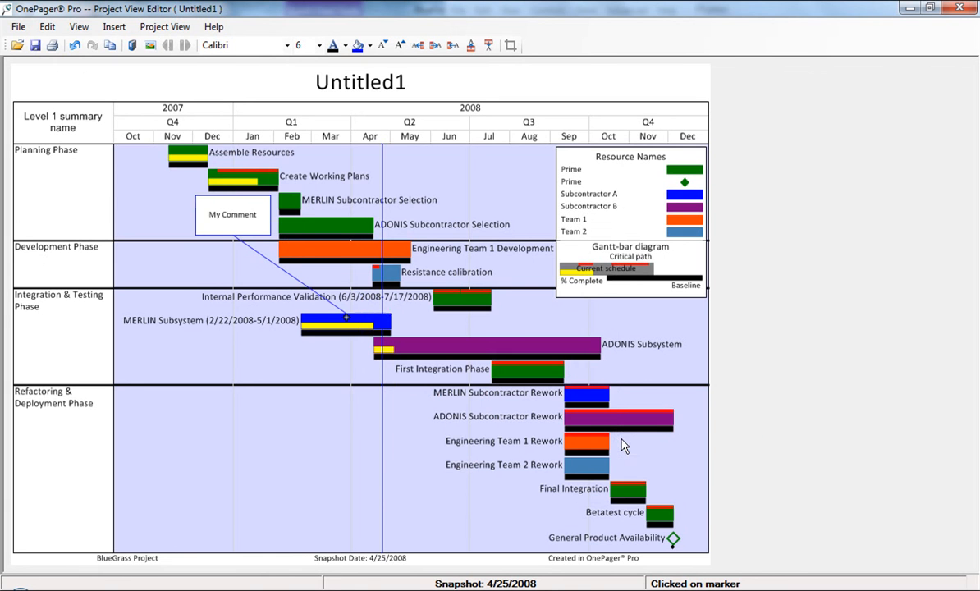
{"action": "left_click", "coordinate": [345, 361]}
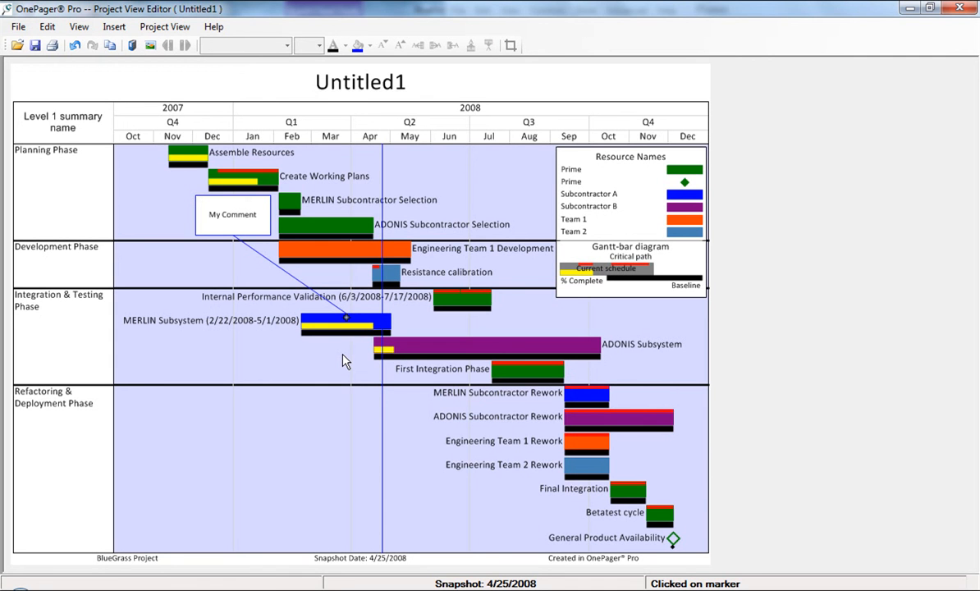
Step: Add an event link from Engineering Team 1 Development to First Integration Phase with a link thickness of 5
{"action": "left_click", "coordinate": [395, 256]}
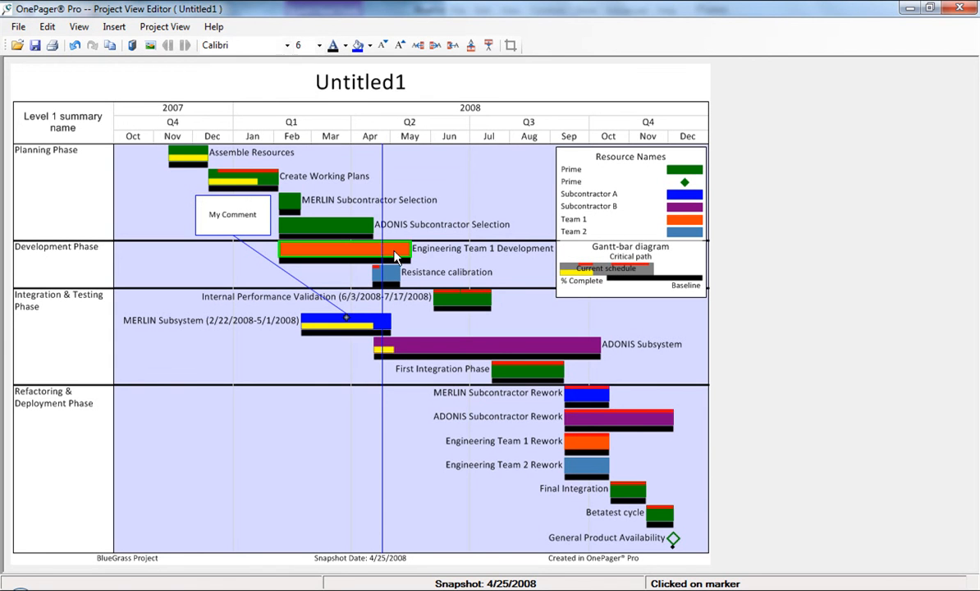
{"action": "left_click", "coordinate": [511, 377], "text": "ctrl"}
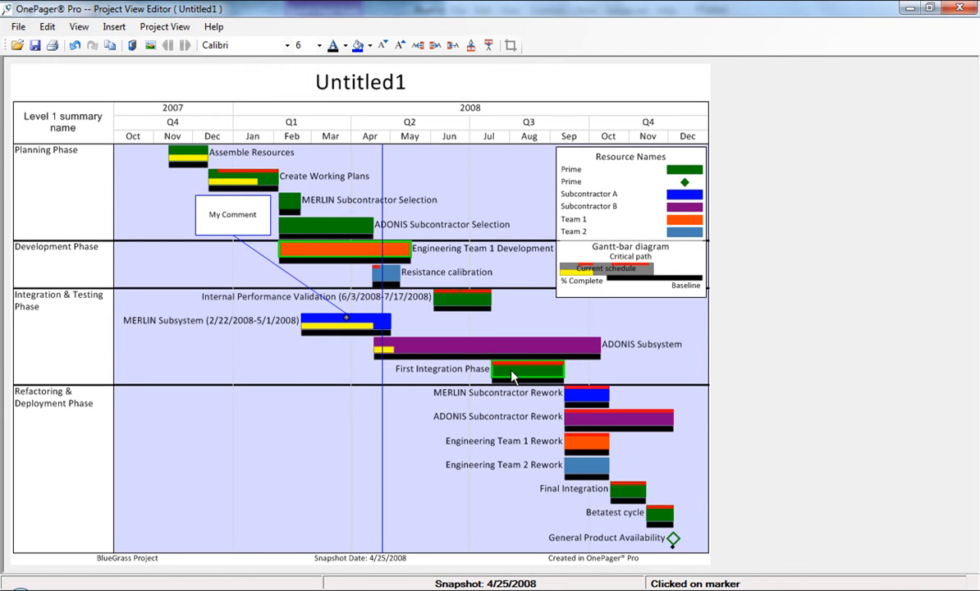
{"action": "right_click", "coordinate": [512, 375]}
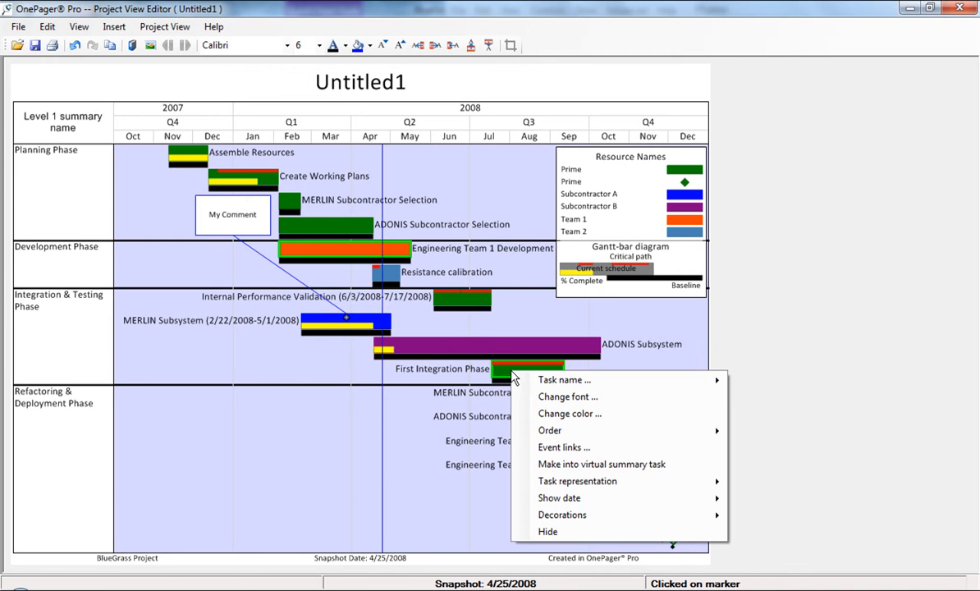
{"action": "left_click", "coordinate": [526, 454]}
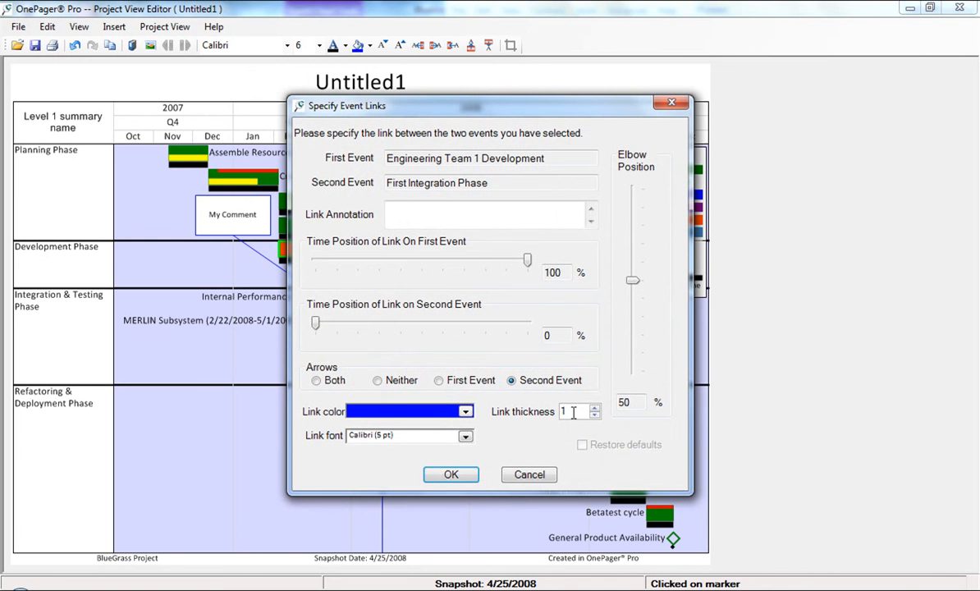
{"action": "left_click", "coordinate": [594, 408]}
{"action": "left_click", "coordinate": [594, 408]}
{"action": "left_click", "coordinate": [595, 408]}
{"action": "left_click", "coordinate": [594, 408]}
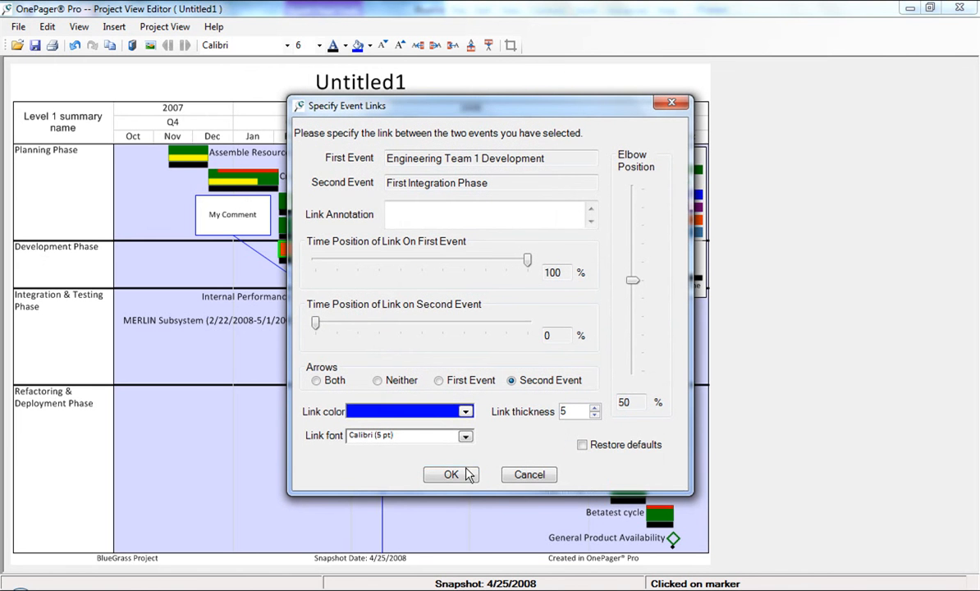
{"action": "left_click", "coordinate": [453, 474]}
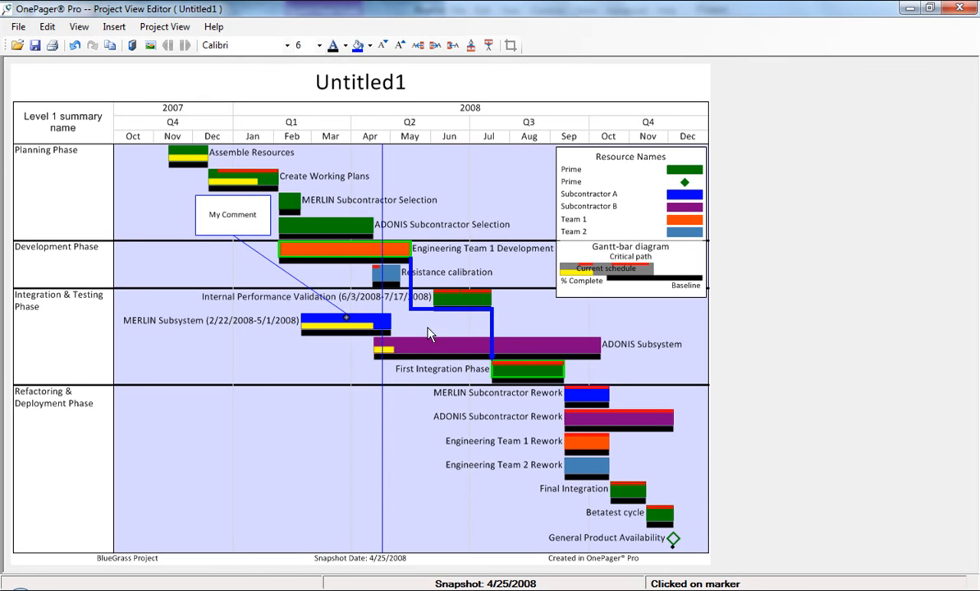
Step: Recolor the event link red and move its elbow up to the level of the Engineering Team 1 Development bar
{"action": "double_click", "coordinate": [422, 310]}
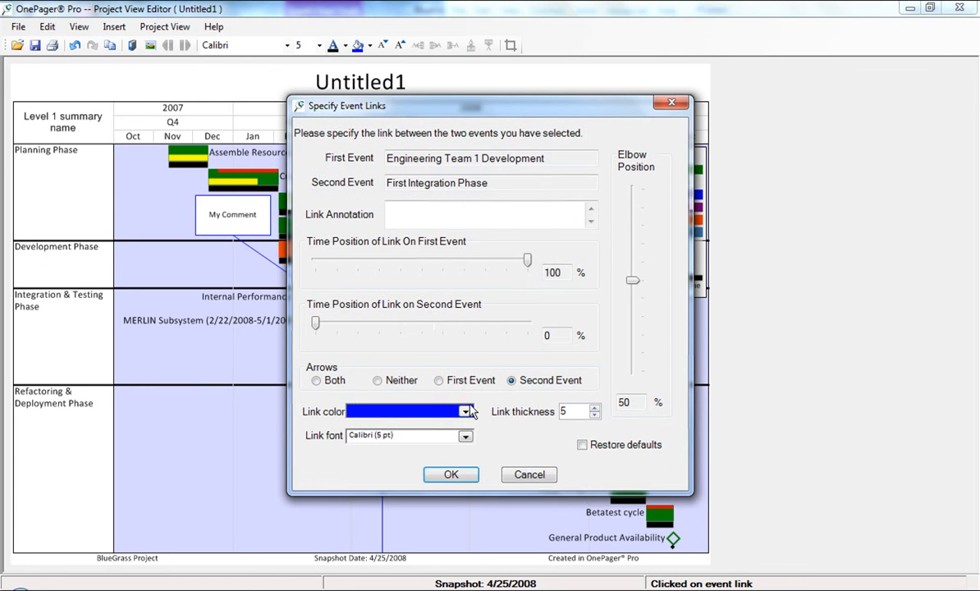
{"action": "left_click", "coordinate": [465, 413]}
{"action": "left_click", "coordinate": [450, 242]}
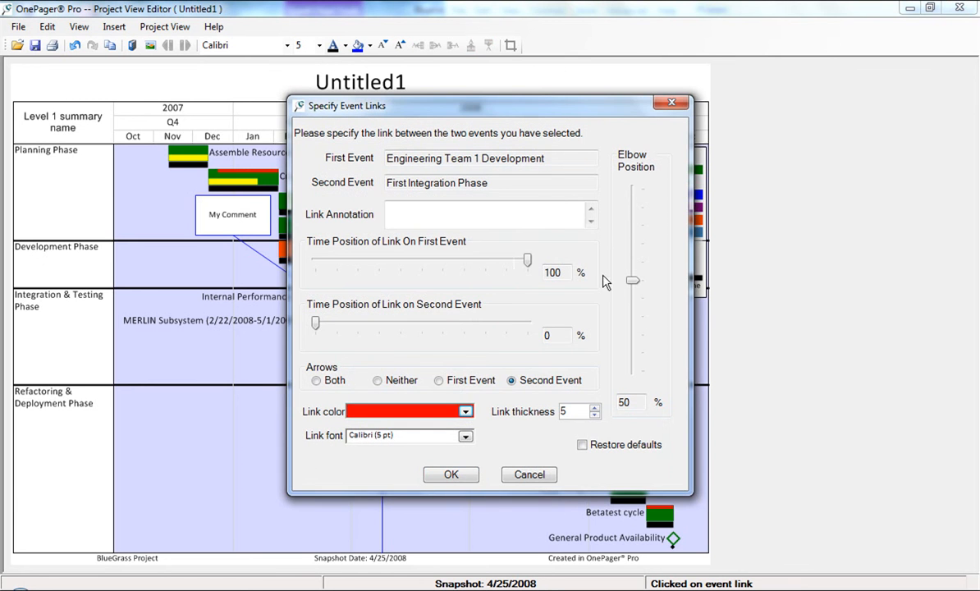
{"action": "left_click_drag", "start_coordinate": [633, 280], "coordinate": [635, 190]}
{"action": "left_click", "coordinate": [451, 475]}
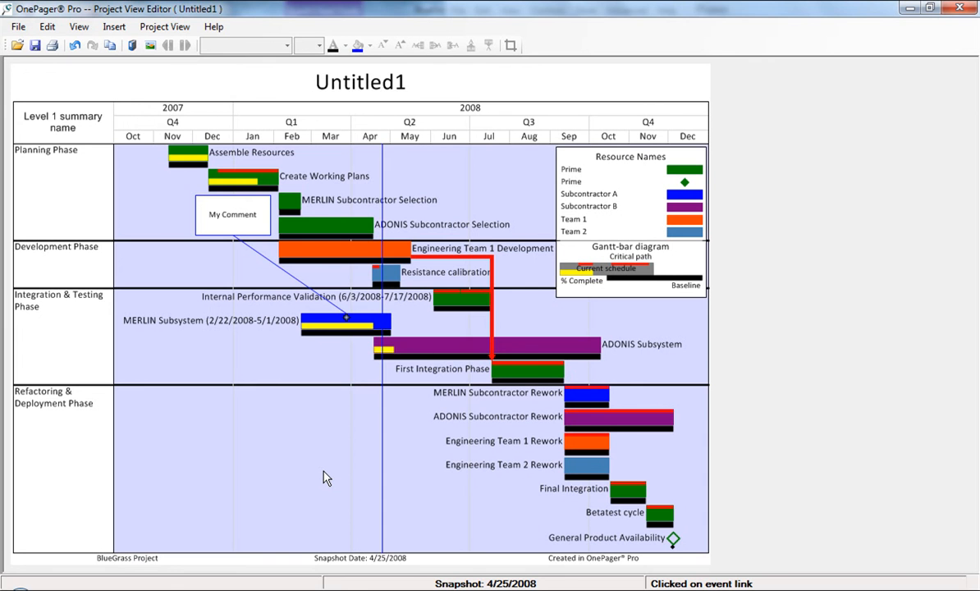
Step: Turn off the percent complete decoration for the MERLIN Subsystem task
{"action": "right_click", "coordinate": [392, 327]}
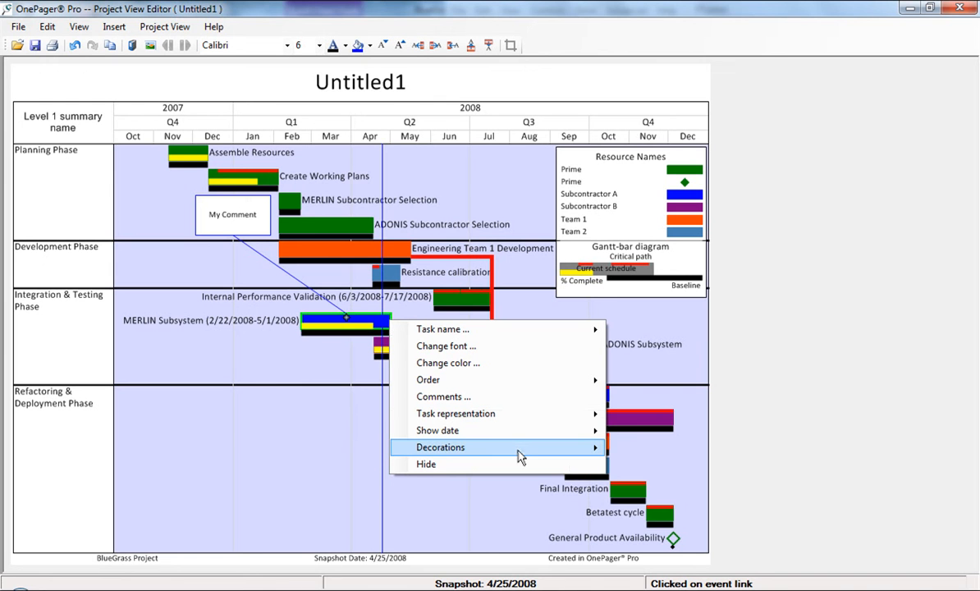
{"action": "mouse_move", "coordinate": [519, 456]}
{"action": "mouse_move", "coordinate": [637, 449]}
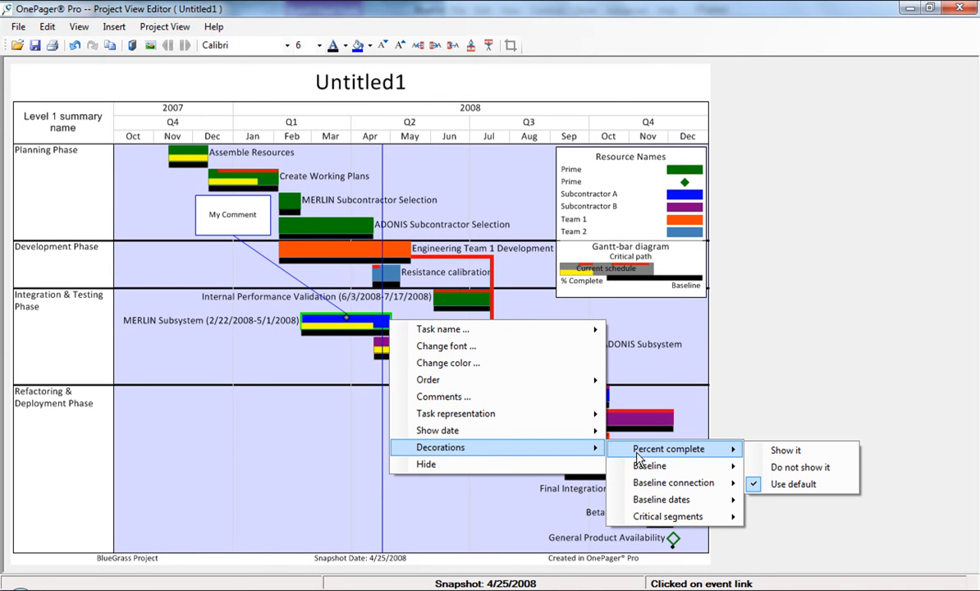
{"action": "left_click", "coordinate": [763, 475]}
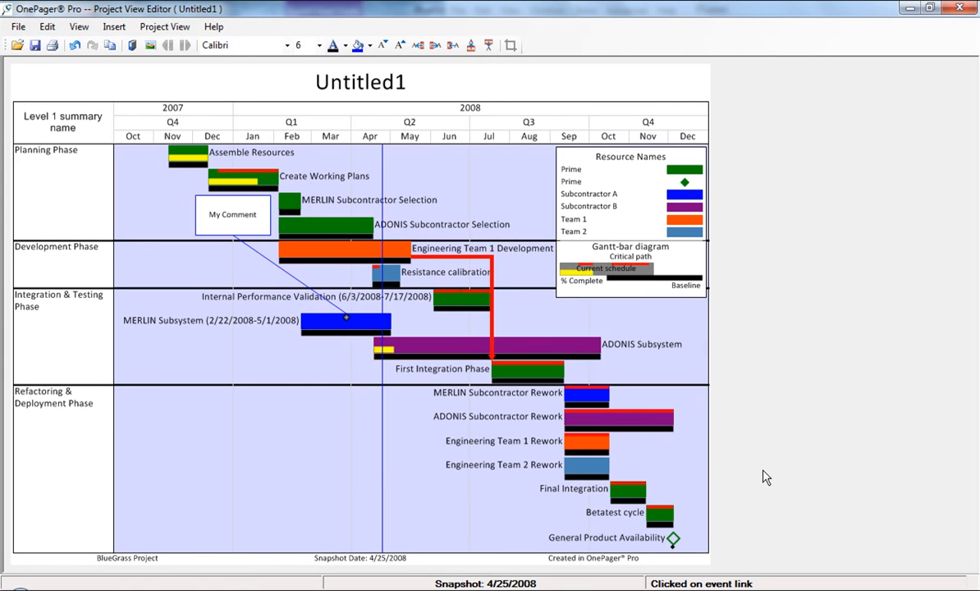
Step: Turn off the baseline decoration for the MERLIN Subsystem task and deselect it
{"action": "right_click", "coordinate": [390, 327]}
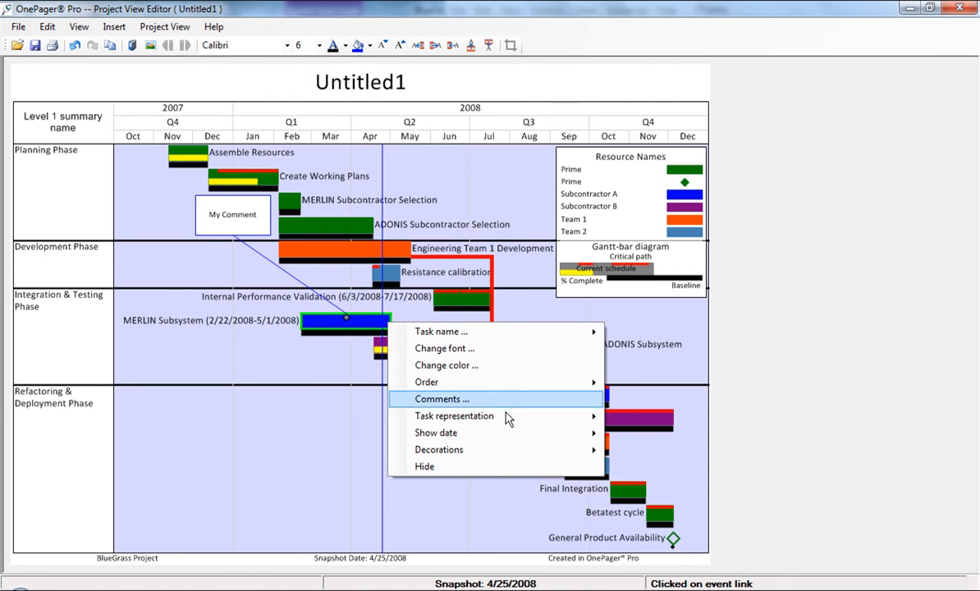
{"action": "mouse_move", "coordinate": [539, 453]}
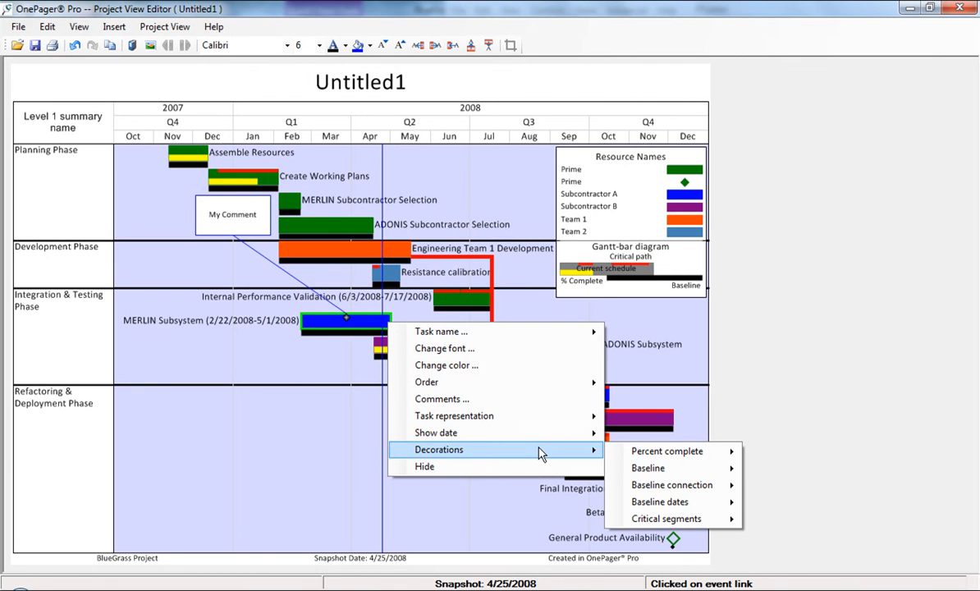
{"action": "mouse_move", "coordinate": [705, 469]}
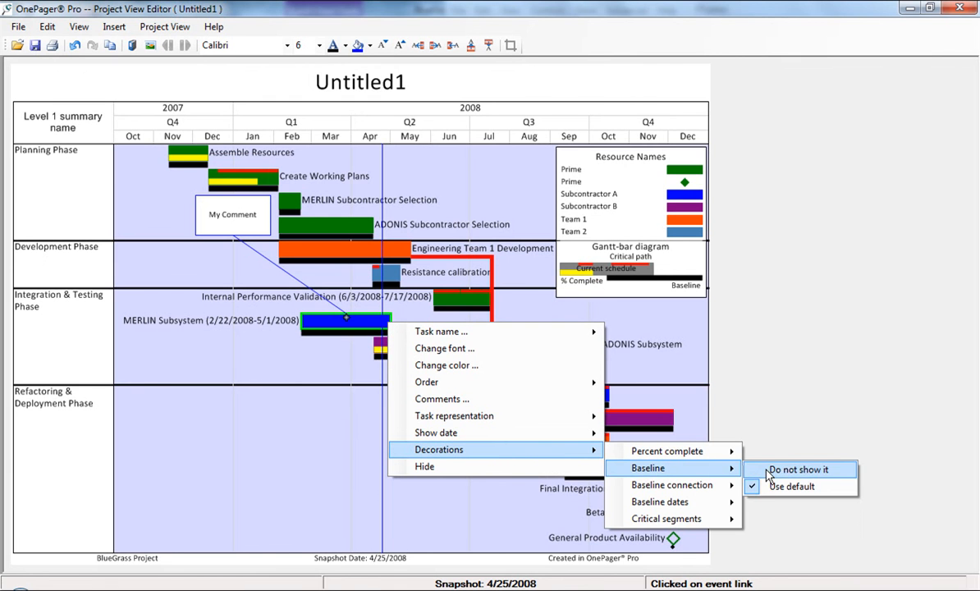
{"action": "left_click", "coordinate": [845, 467]}
{"action": "left_click", "coordinate": [340, 371]}
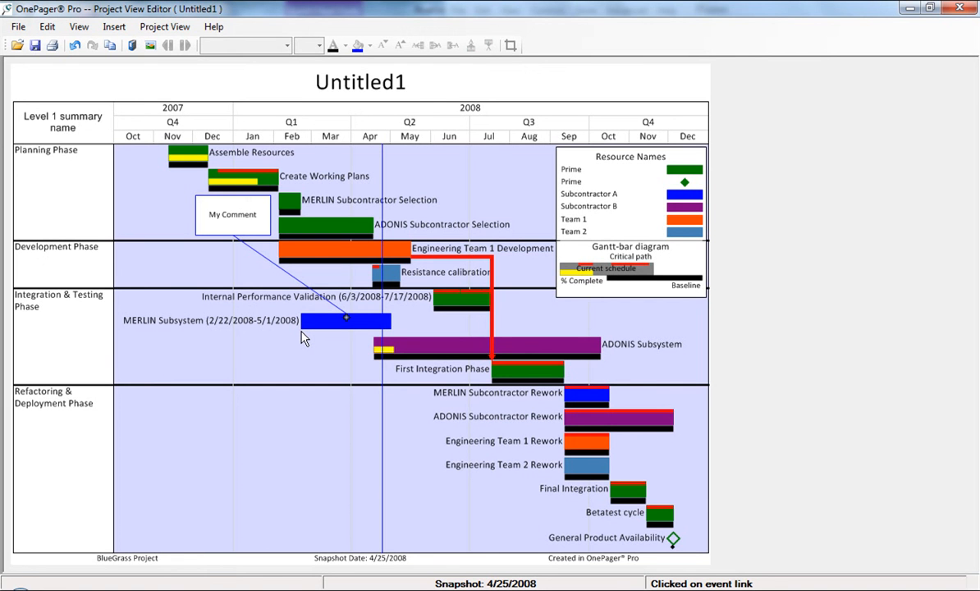
Step: Hide the ADONIS Subsystem task from the chart
{"action": "right_click", "coordinate": [404, 350]}
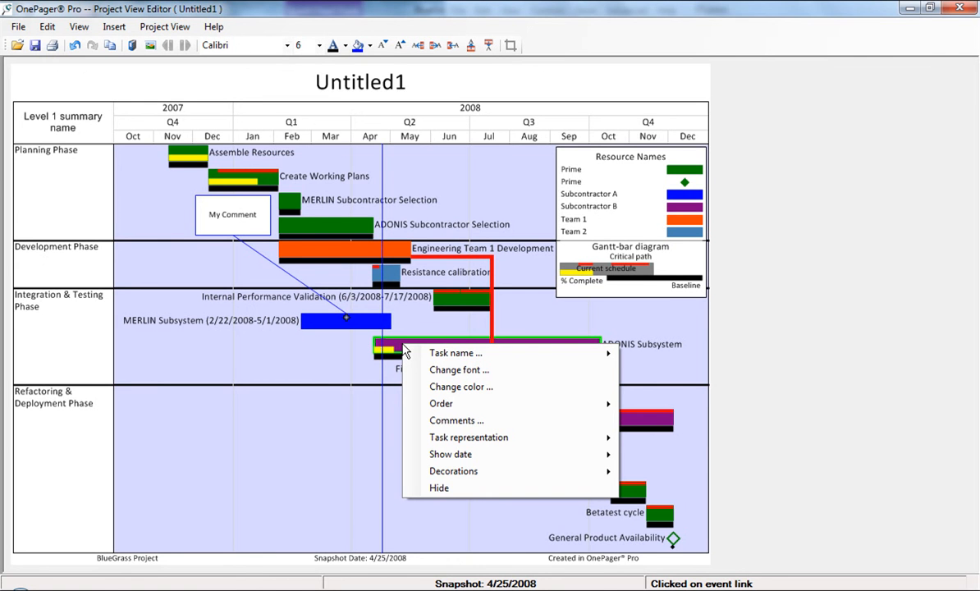
{"action": "left_click", "coordinate": [464, 490]}
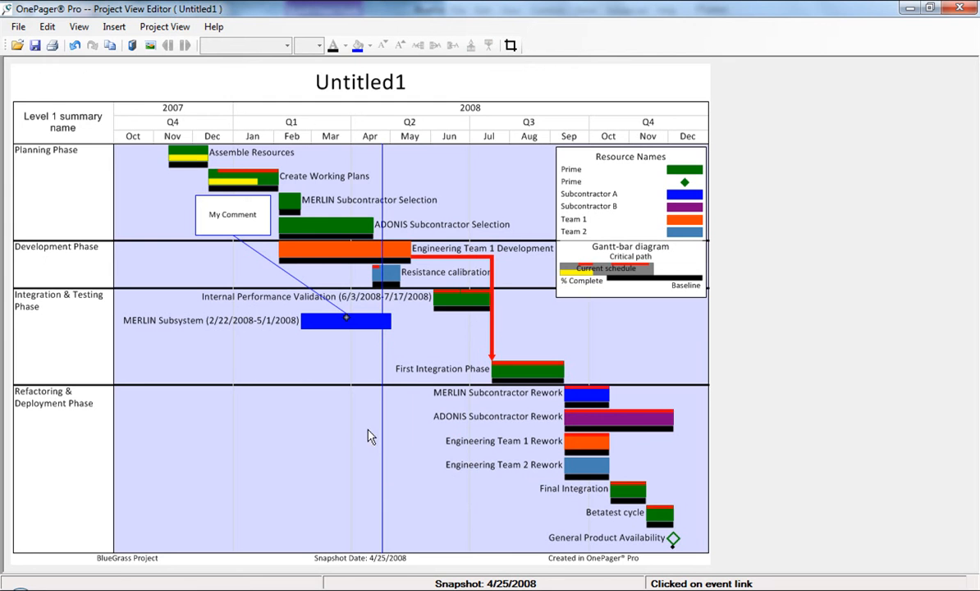
Step: Show all hidden tasks in the chart again
{"action": "left_click", "coordinate": [48, 27]}
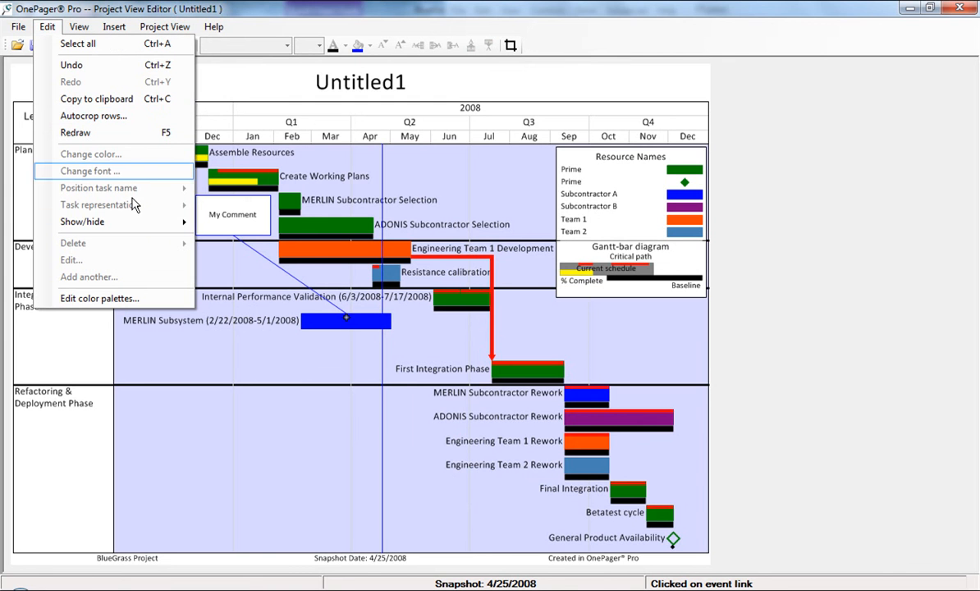
{"action": "mouse_move", "coordinate": [149, 222]}
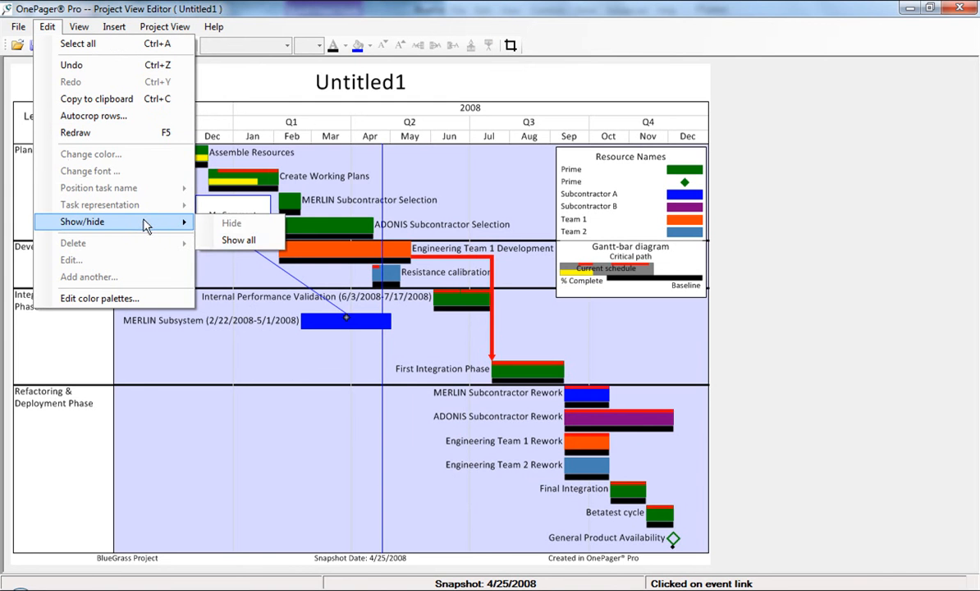
{"action": "left_click", "coordinate": [216, 246]}
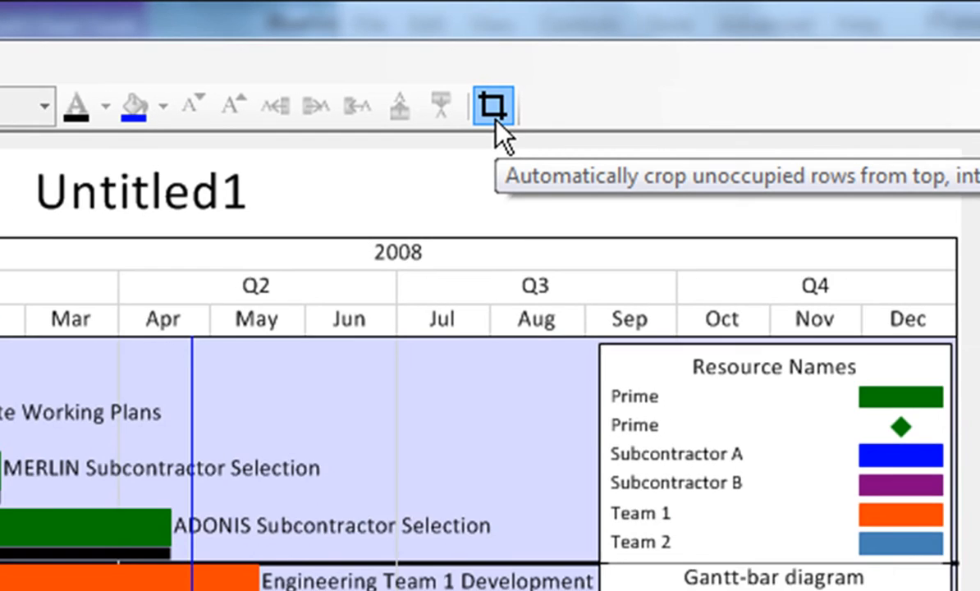
Step: Automatically crop the chart's unoccupied interior rows
{"action": "left_click", "coordinate": [493, 114]}
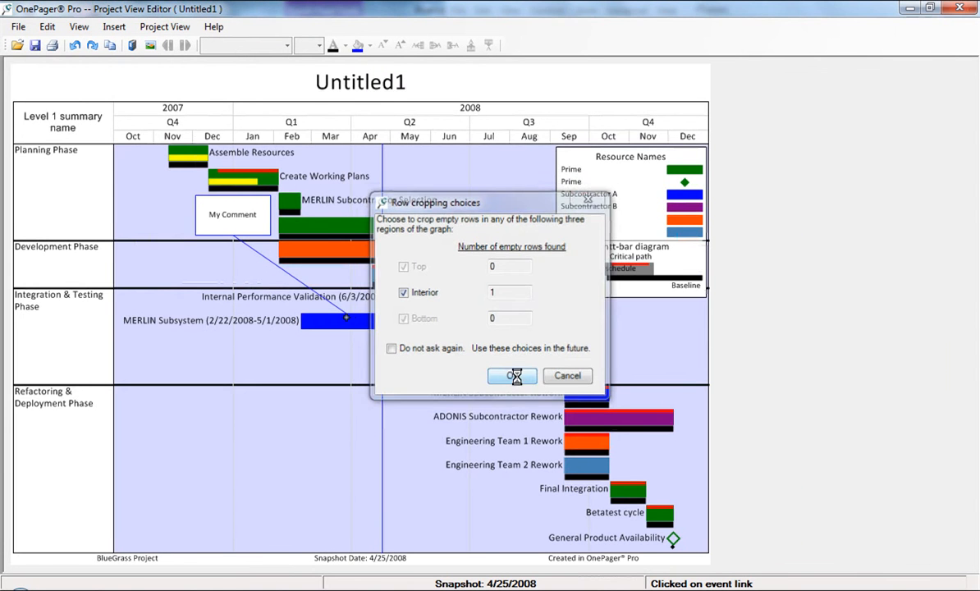
{"action": "left_click", "coordinate": [512, 376]}
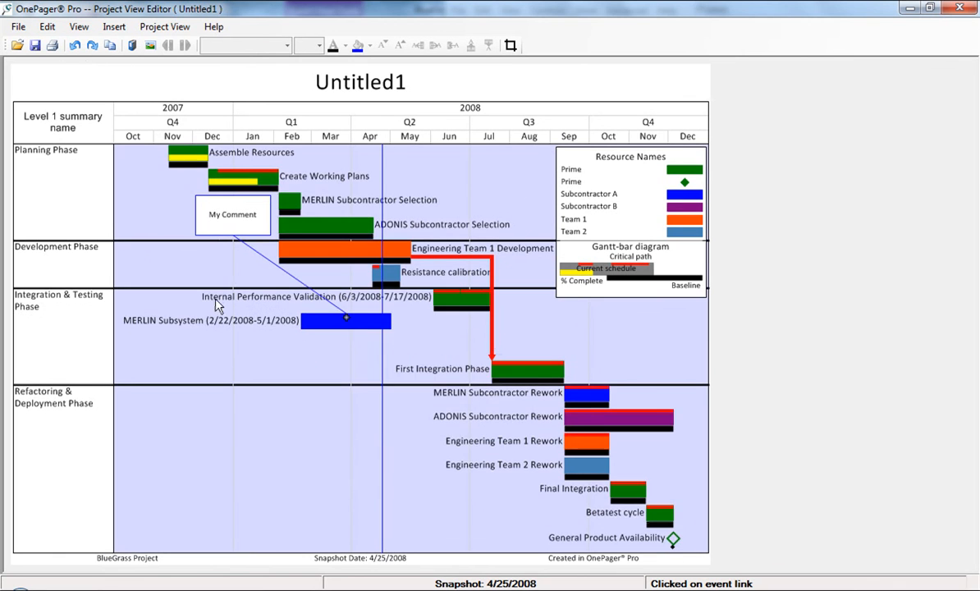
Step: Crop only the empty row between the MERLIN Subsystem and First Integration Phase tasks
{"action": "right_click", "coordinate": [319, 353]}
{"action": "left_click", "coordinate": [343, 362]}
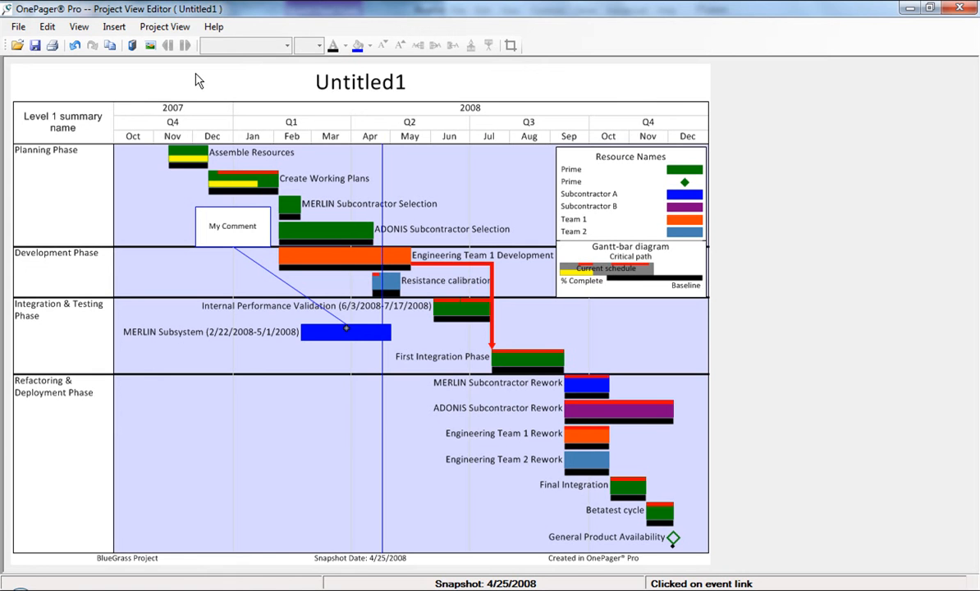
Step: Look over the main properties of the project view and close the dialog
{"action": "left_click", "coordinate": [164, 26]}
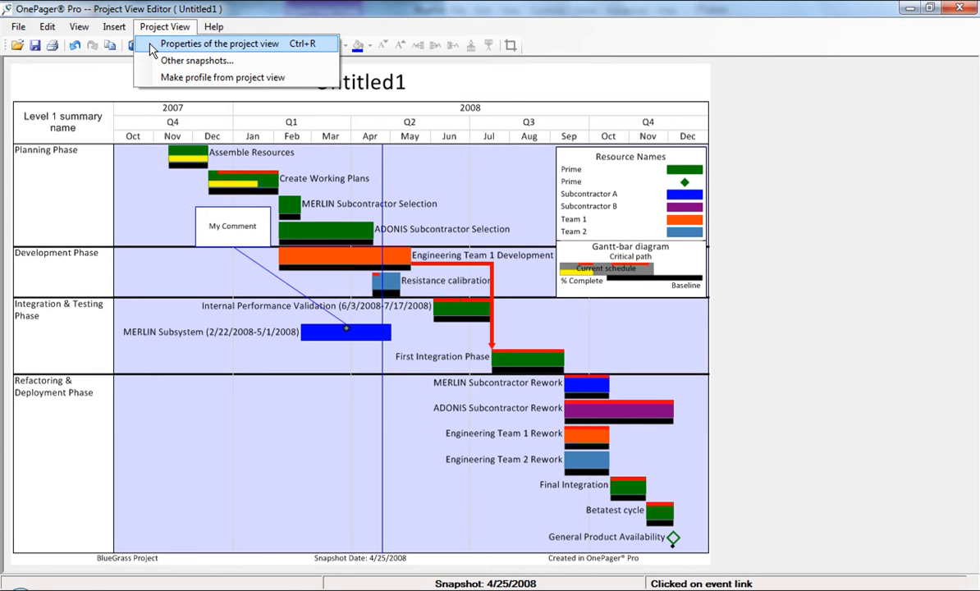
{"action": "left_click", "coordinate": [153, 47]}
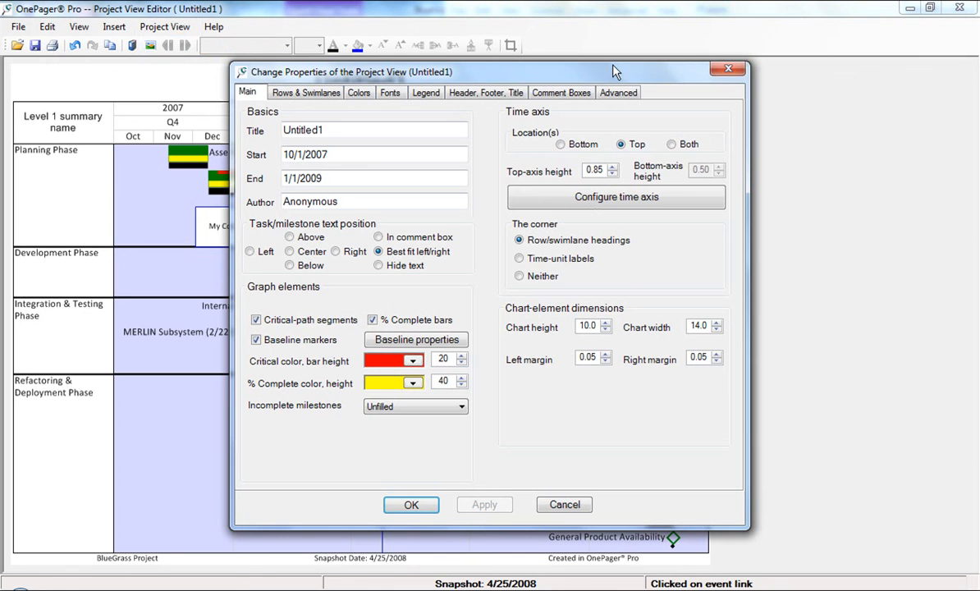
{"action": "left_click", "coordinate": [728, 74]}
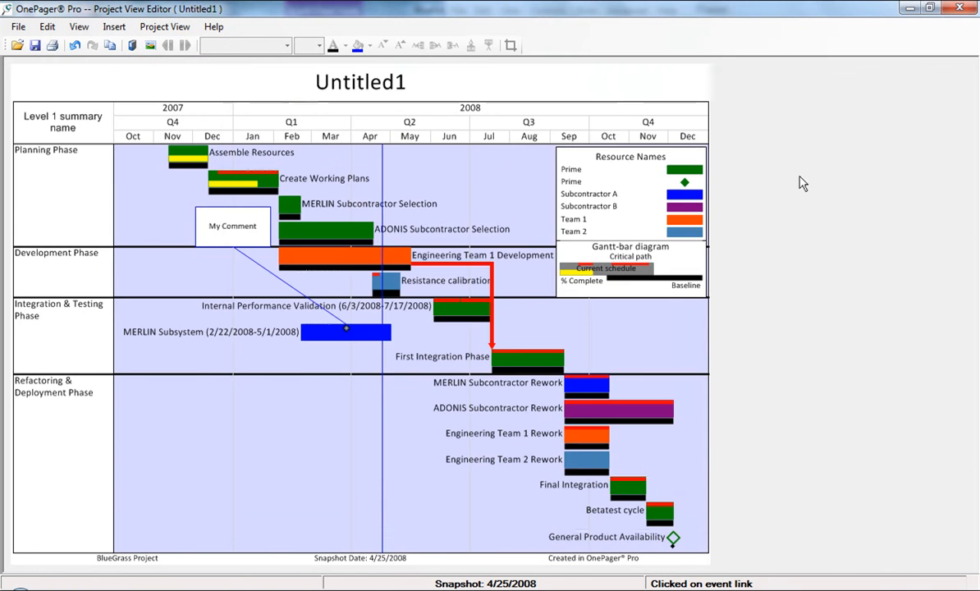